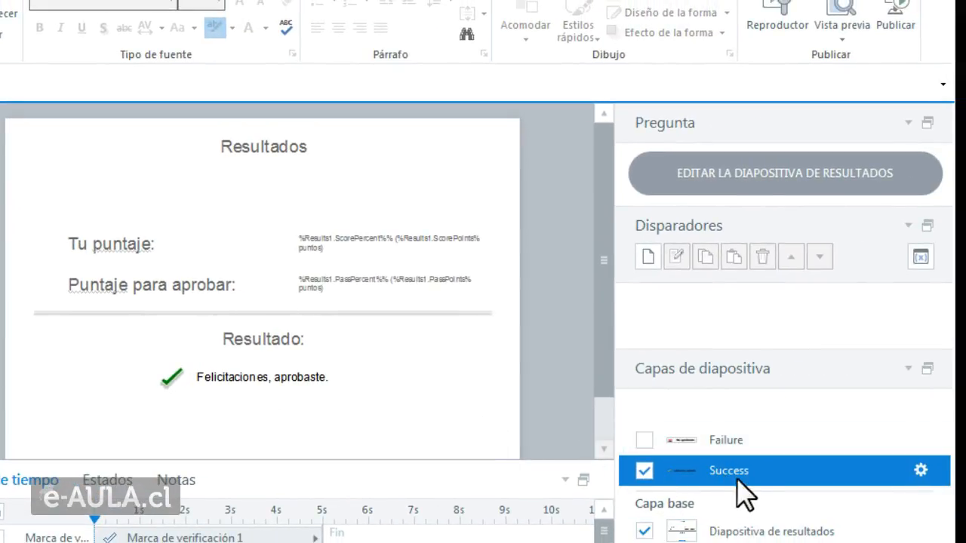
Step: Compare the results slide's Failure and Success layers, and return to its base layer
click(739, 441)
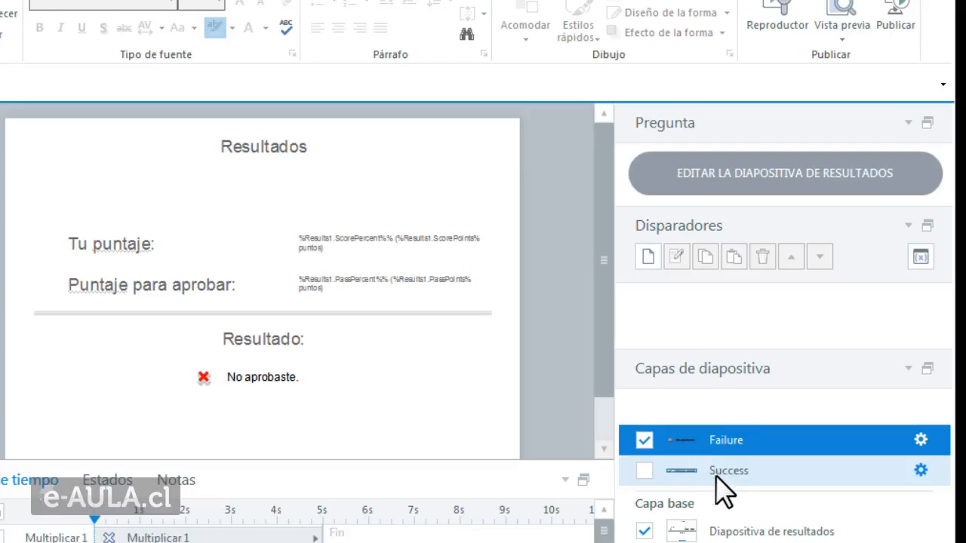
click(720, 473)
click(715, 531)
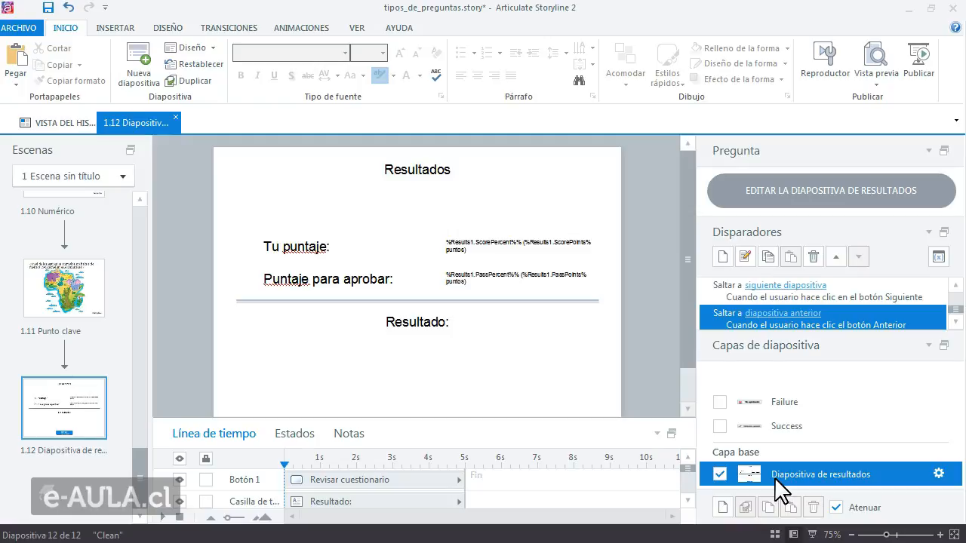
Step: Insert a second graded results slide of type "Diapositiva de resultados de la calificación" after slide 1.12
mouse_move(137, 459)
mouse_down()
mouse_move(134, 209)
mouse_move(138, 464)
mouse_up()
click(140, 80)
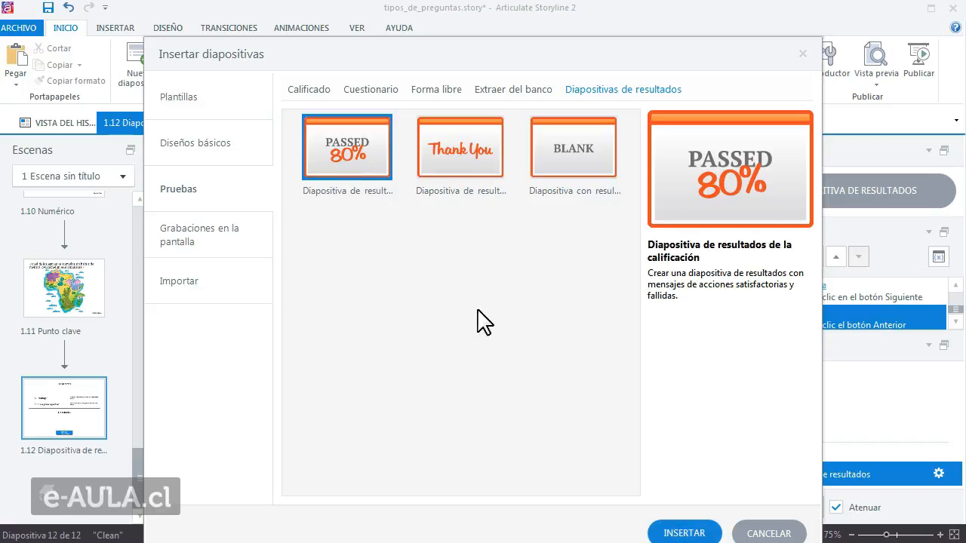
click(677, 536)
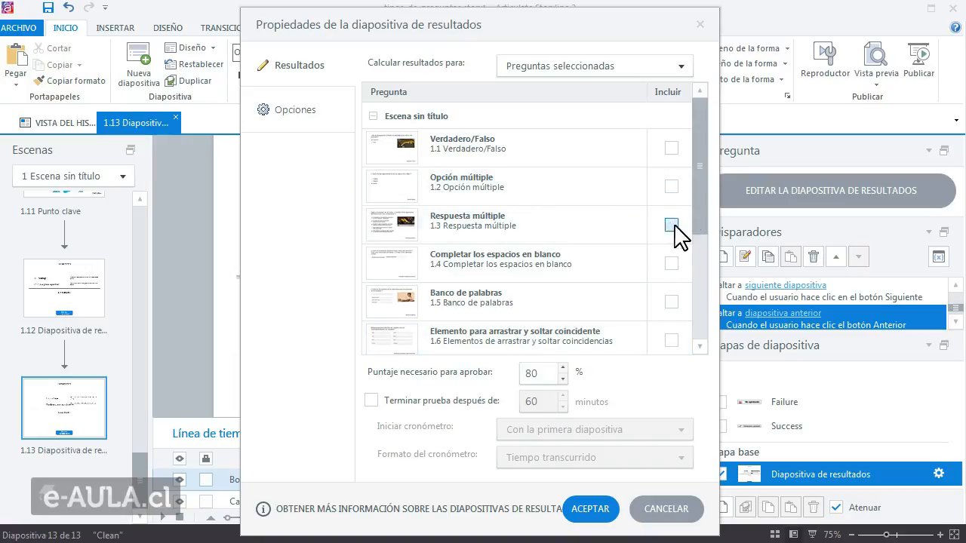
Step: Include only questions 1.9, 1.10 Numérico and 1.11 Punto clave in the new results slide's calculation
click(696, 214)
drag(701, 225, 639, 334)
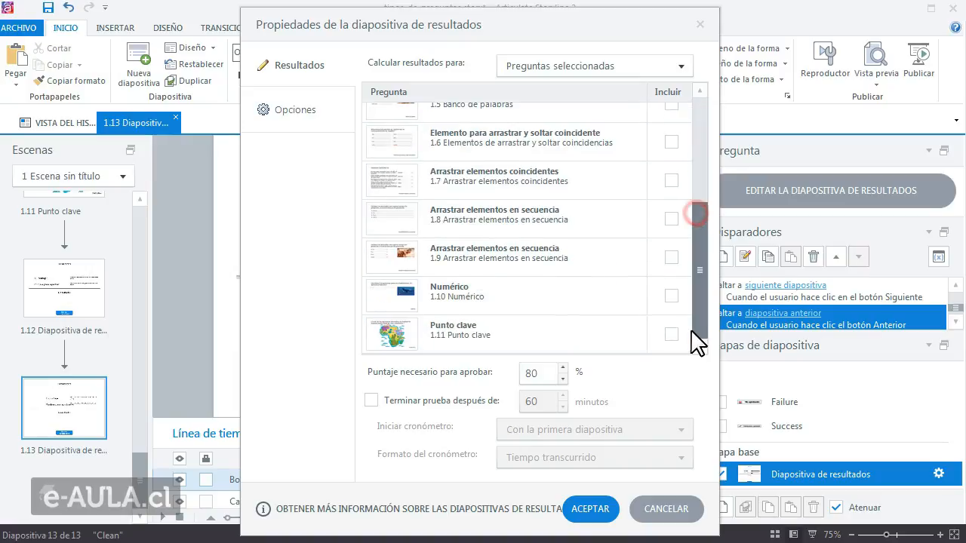
click(671, 334)
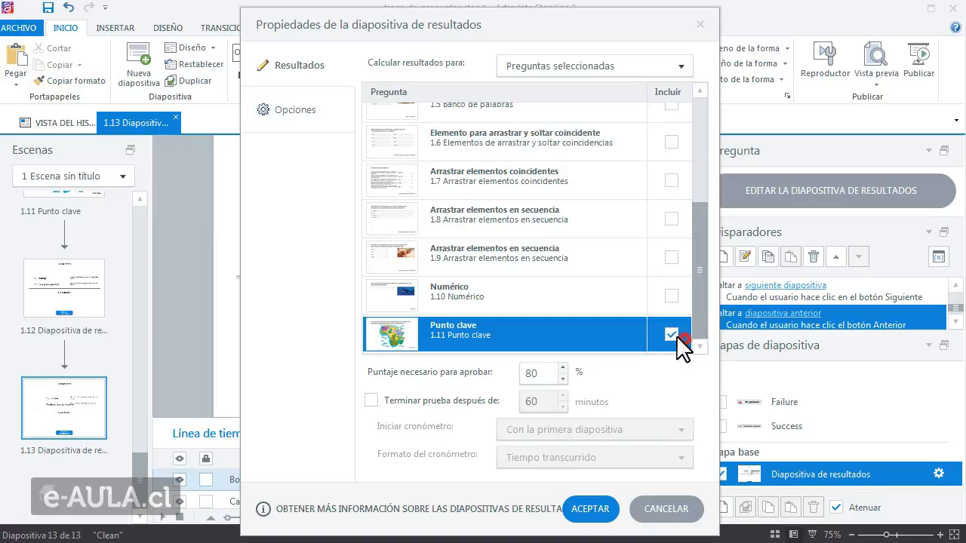
click(671, 295)
click(671, 258)
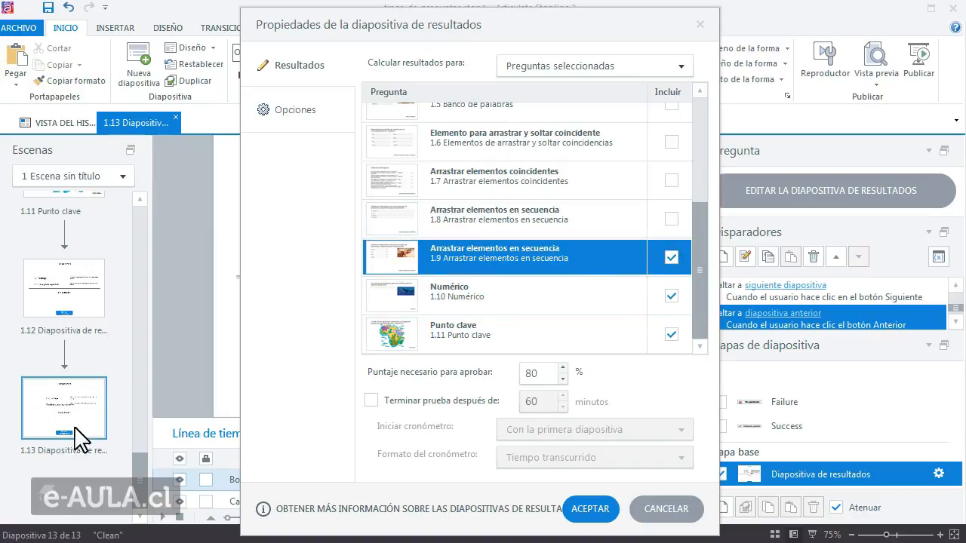
click(583, 512)
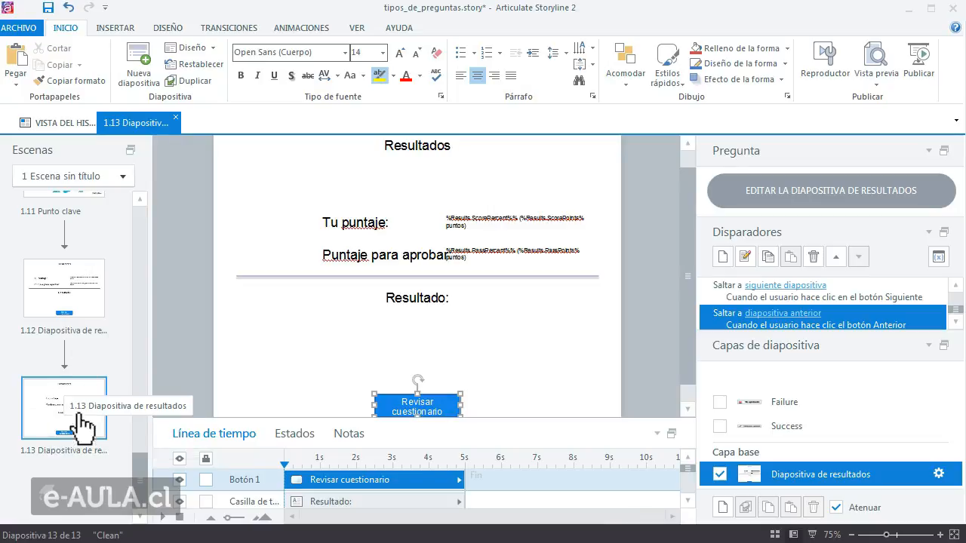
Step: Examine which questions results slide 1.12 includes in its calculation, leaving its properties as they are
click(67, 302)
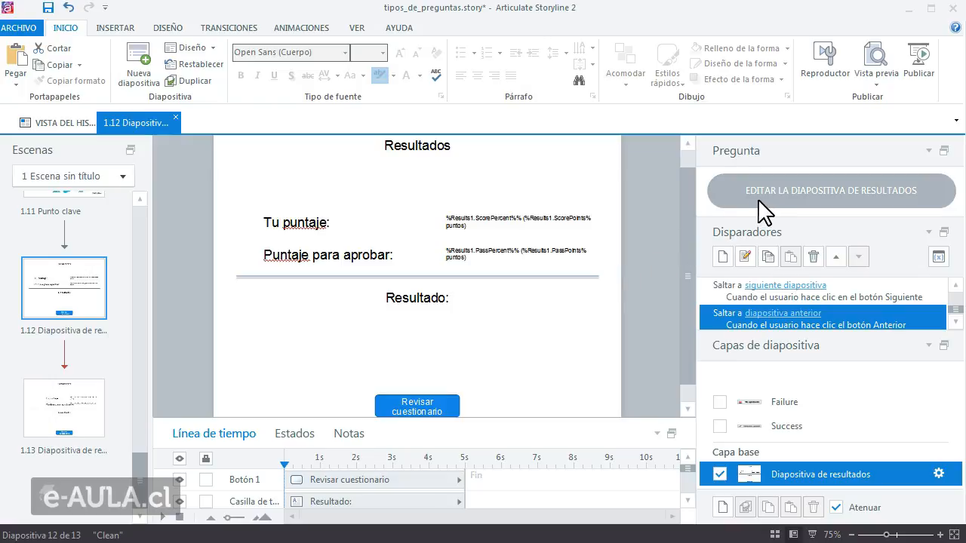
click(790, 203)
click(802, 206)
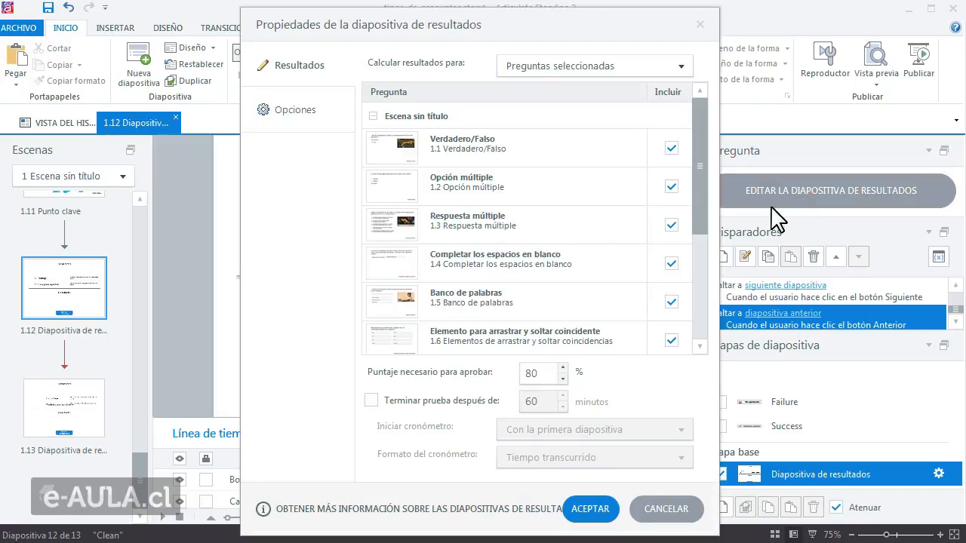
click(697, 157)
drag(698, 156, 701, 286)
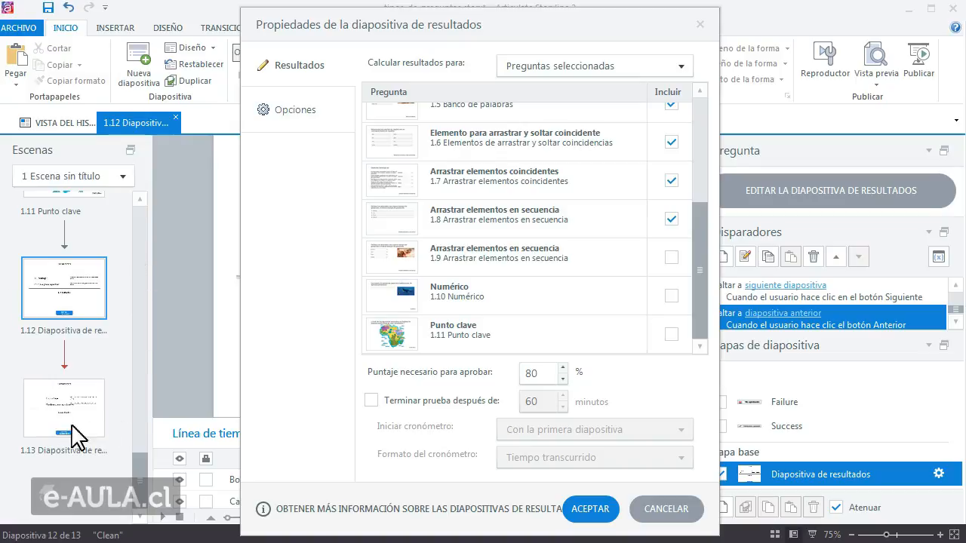
click(667, 516)
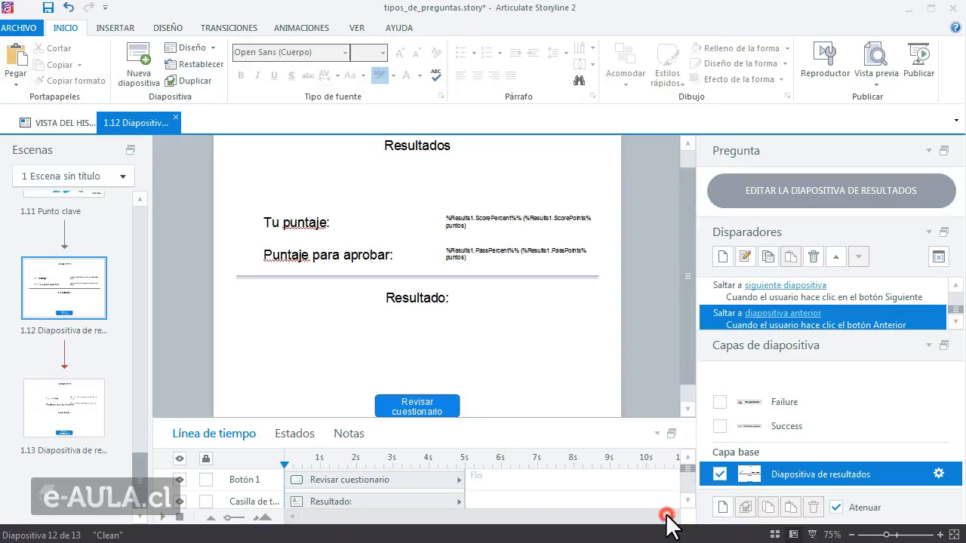
Step: Delete the second results slide, 1.13, from the scene
click(80, 430)
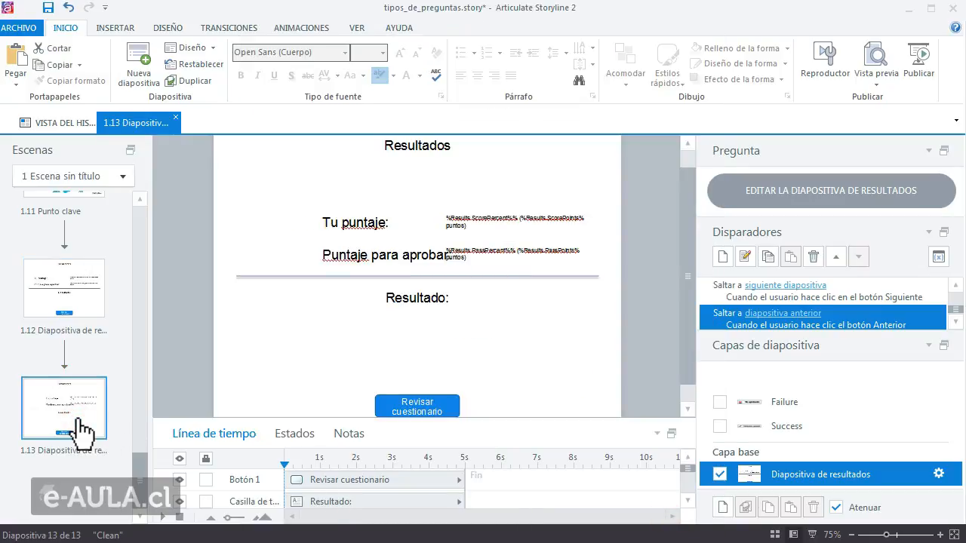
right_click(80, 429)
click(71, 358)
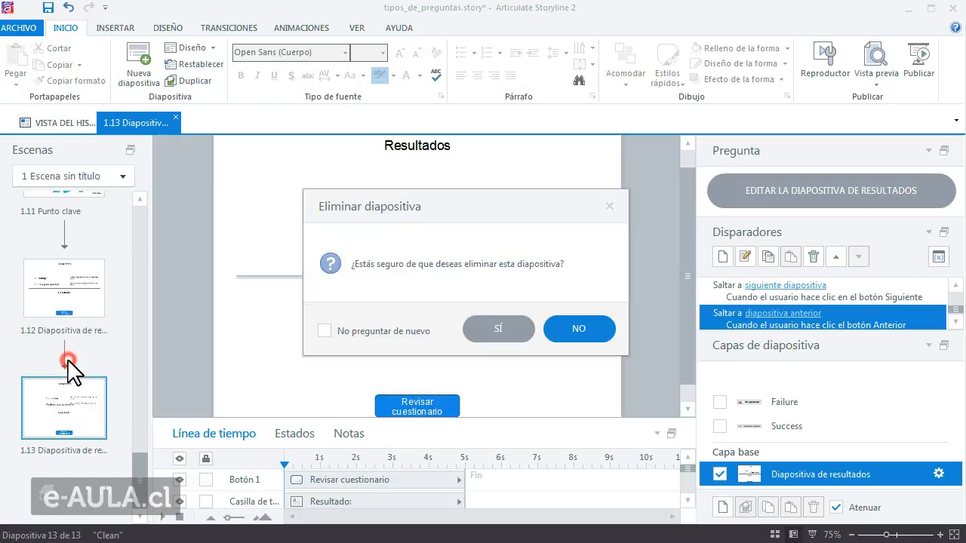
click(473, 328)
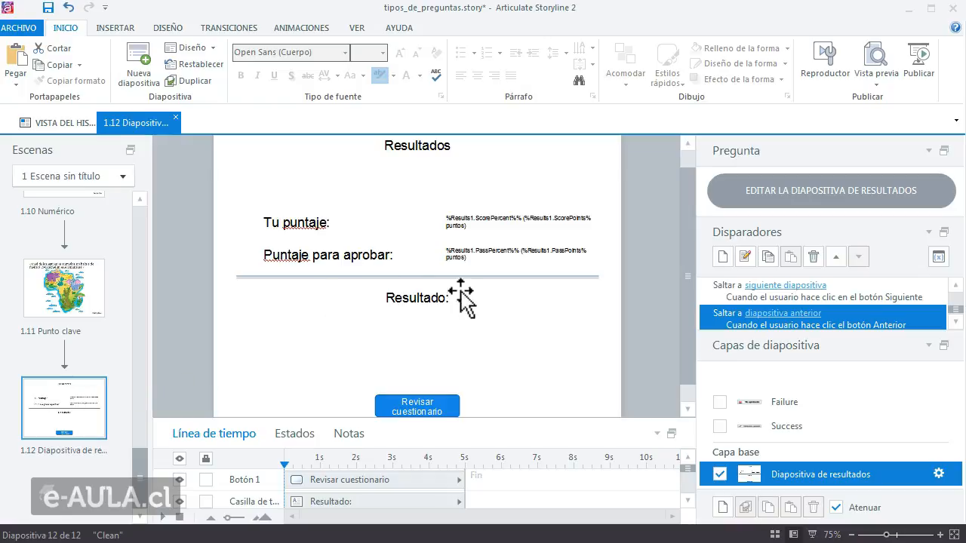
Step: In the properties of results slide 1.12, set the quiz to end after 15 minutes
drag(690, 318, 689, 319)
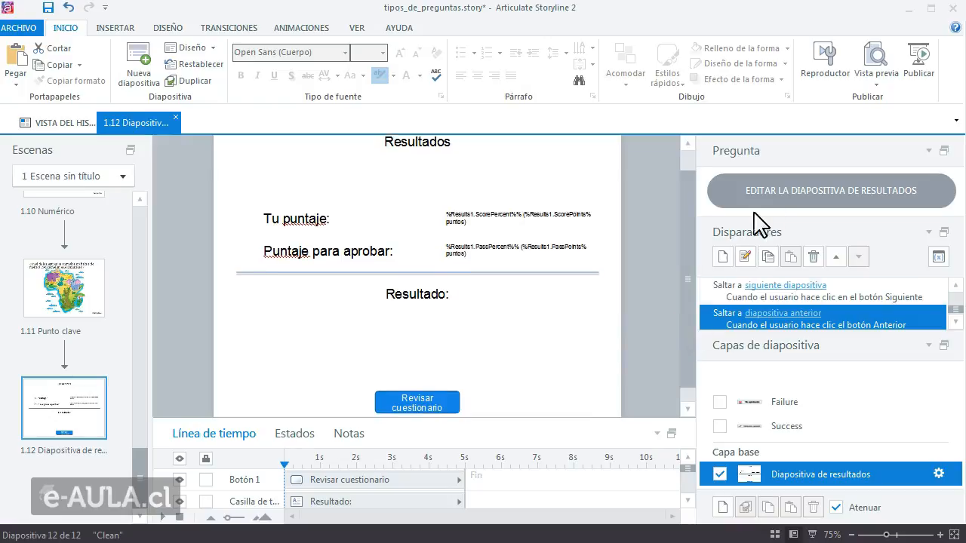
click(804, 201)
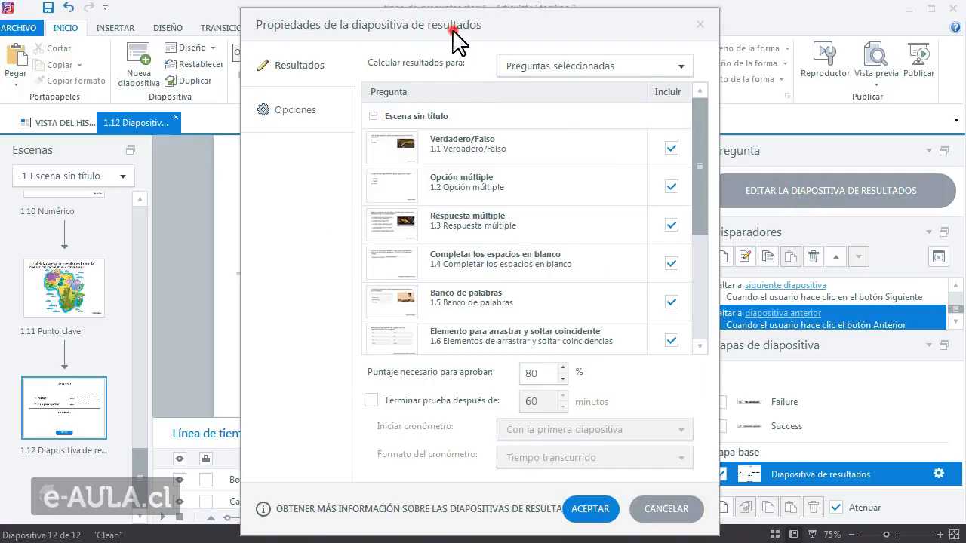
drag(453, 30, 439, 26)
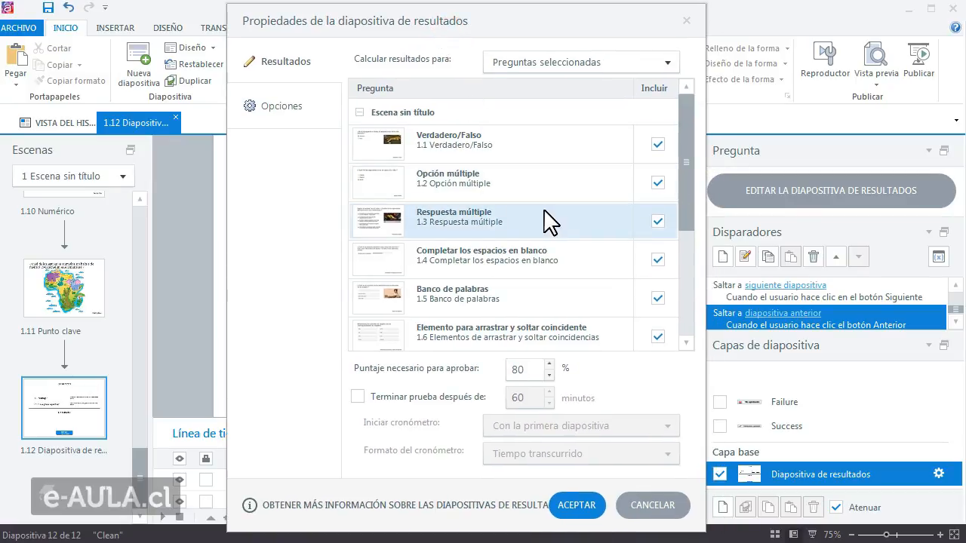
mouse_move(684, 176)
mouse_down()
mouse_move(687, 318)
mouse_move(688, 163)
mouse_up()
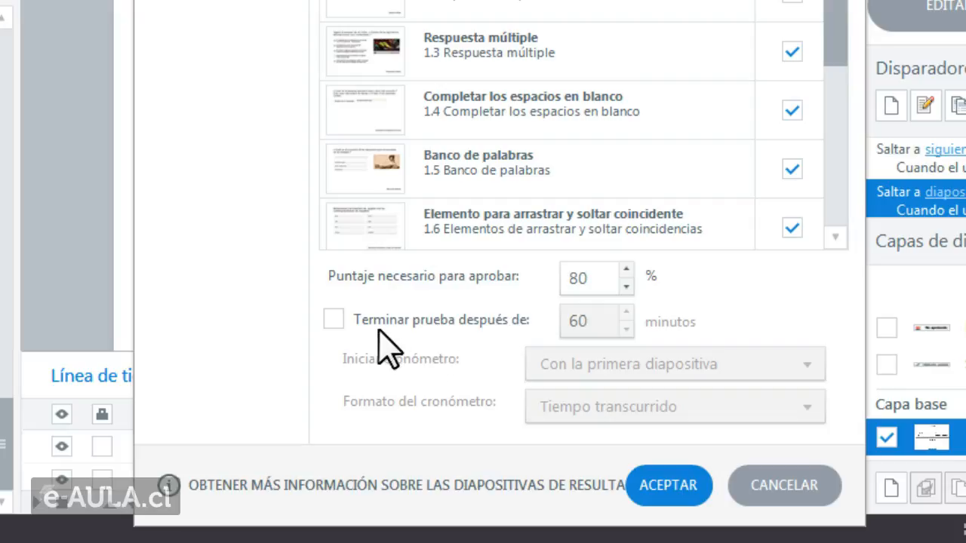
click(333, 320)
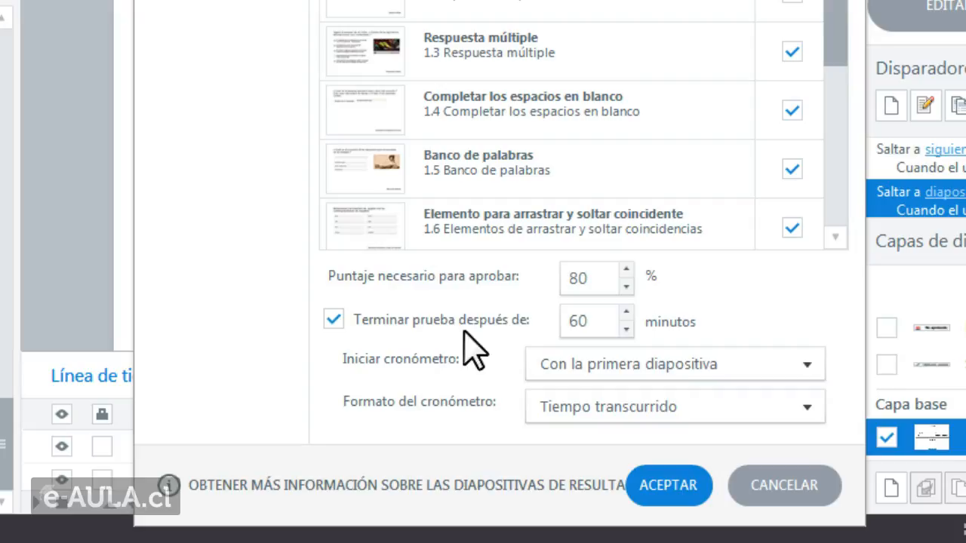
double_click(600, 323)
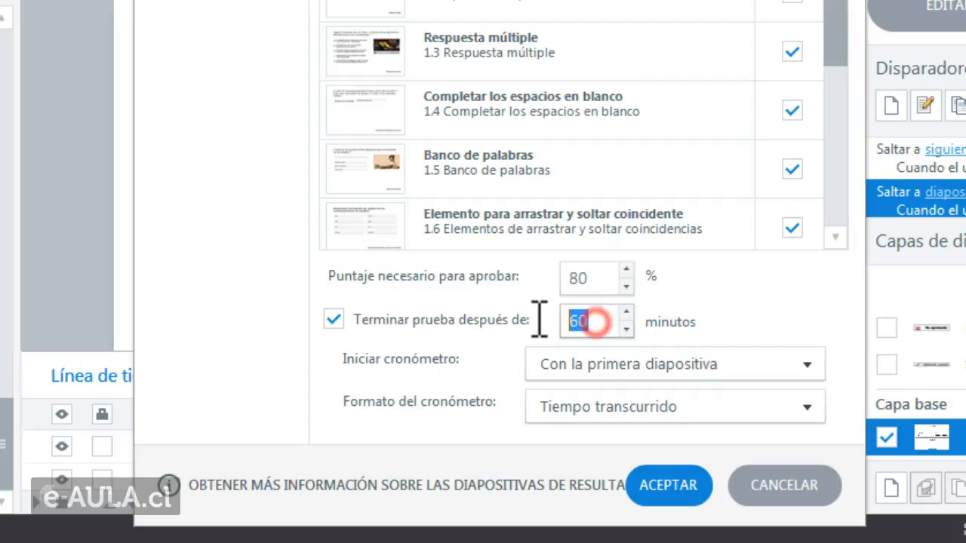
text(15)
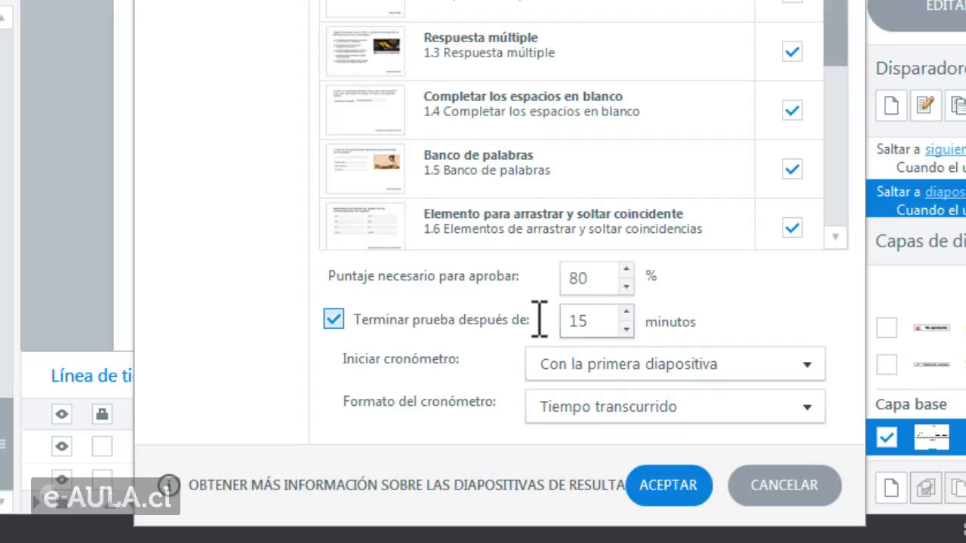
click(488, 344)
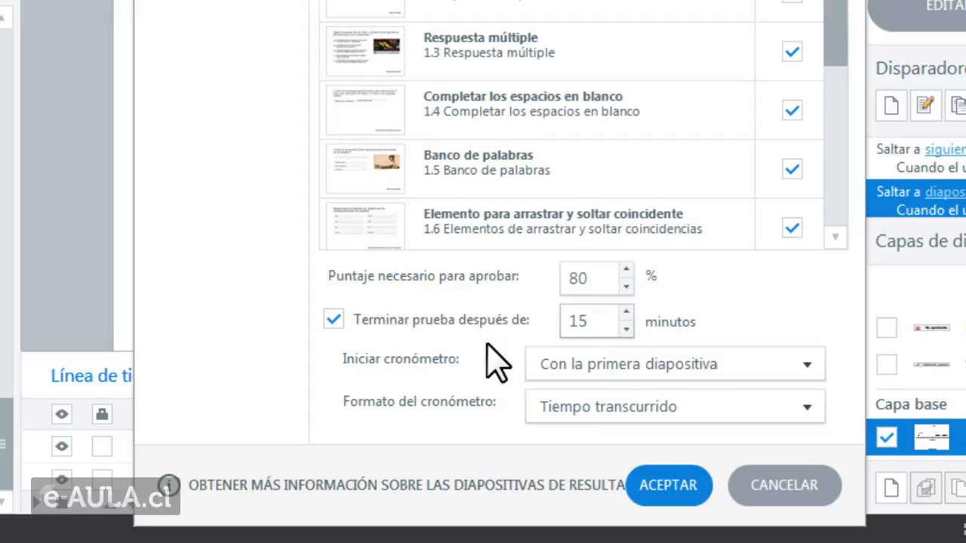
Step: Start the timer "Con la primera pregunta" and set its format to "Tiempo transcurrido del total"
mouse_move(445, 14)
mouse_down()
mouse_move(447, 0)
mouse_move(447, 9)
mouse_up()
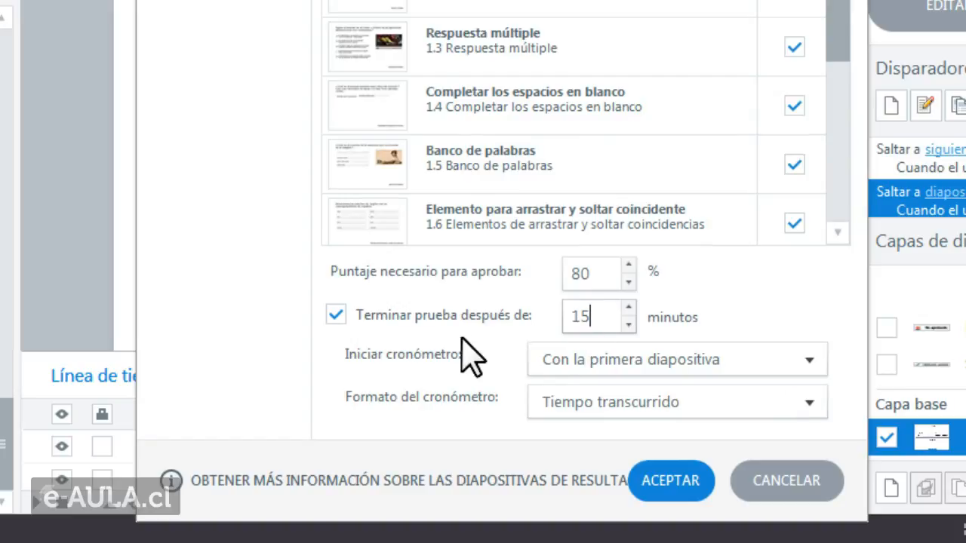
click(809, 361)
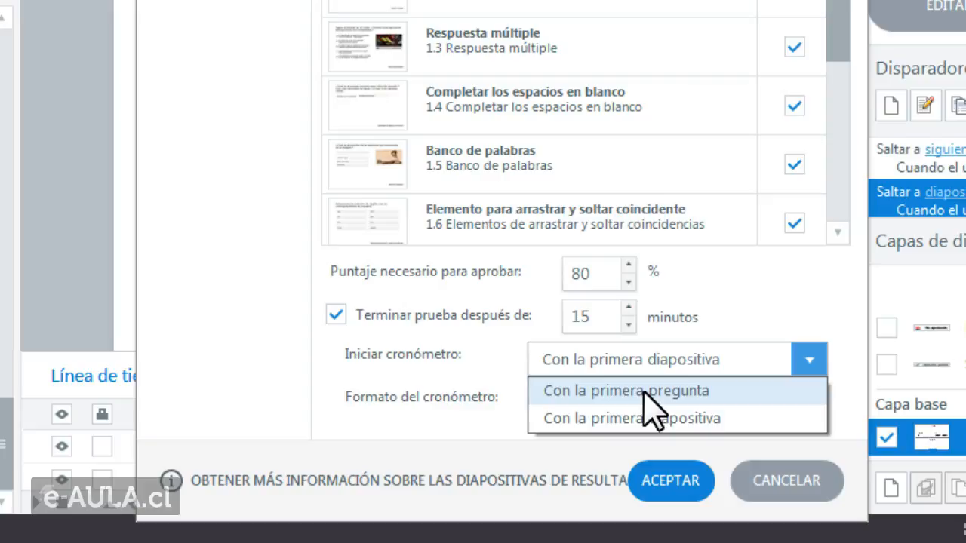
click(643, 390)
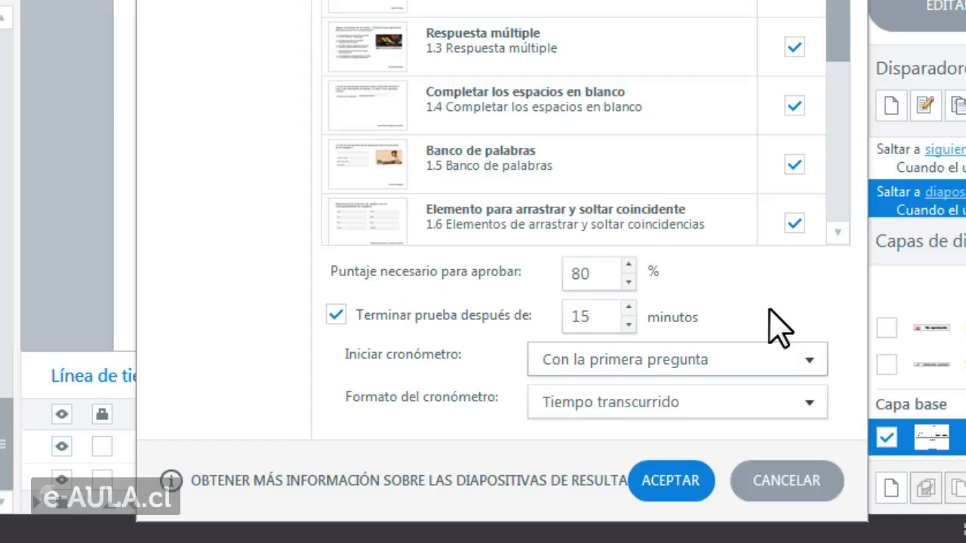
click(809, 403)
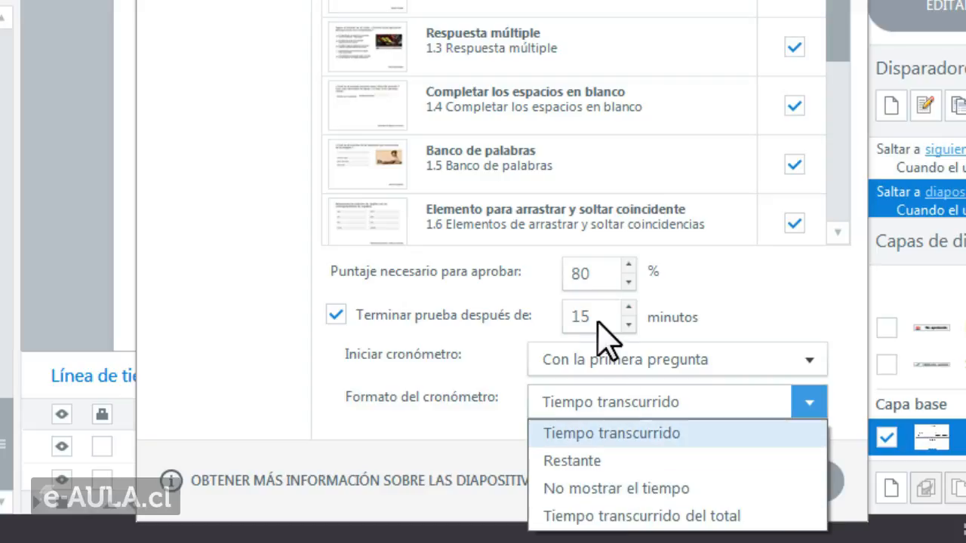
click(653, 521)
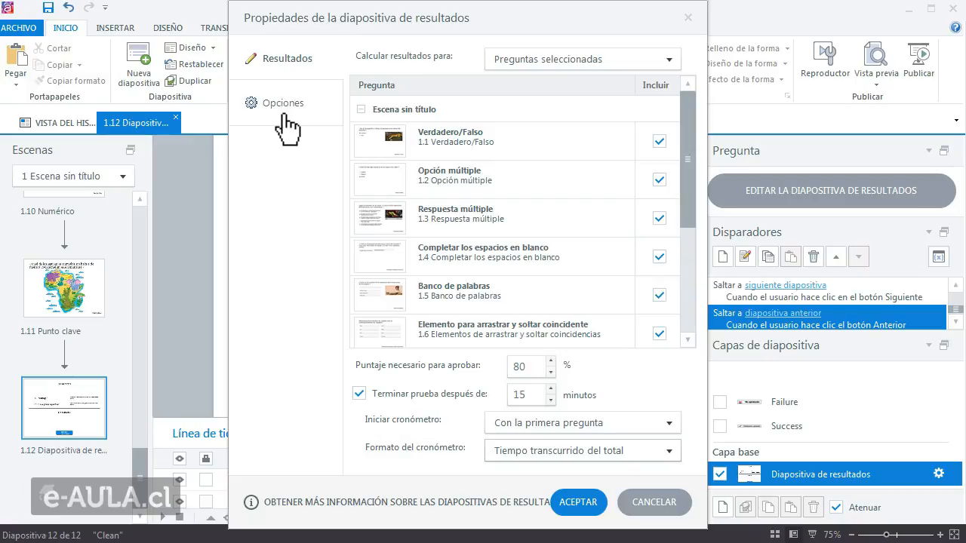
Step: Allow users to print the results and retake the quiz in the results slide options, and apply the properties
click(284, 128)
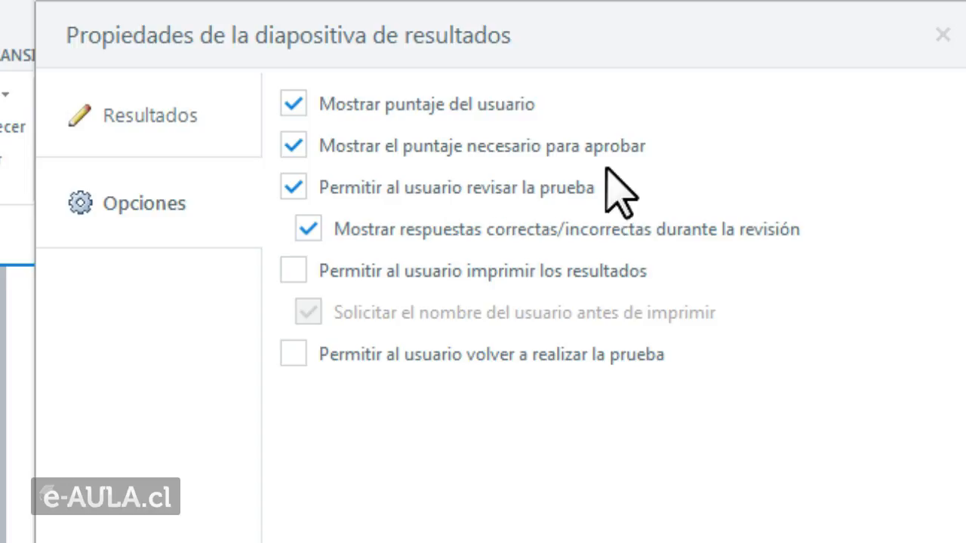
drag(426, 43, 786, 57)
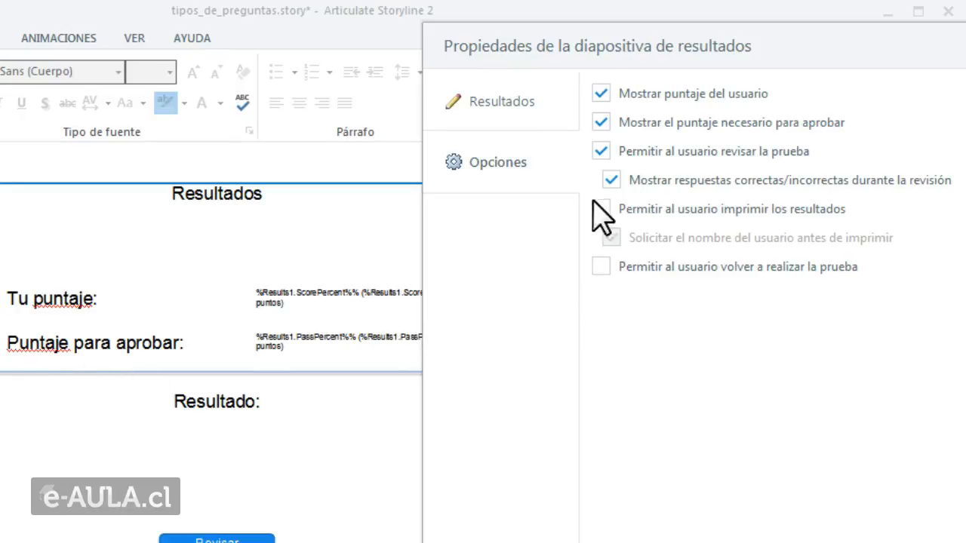
click(602, 125)
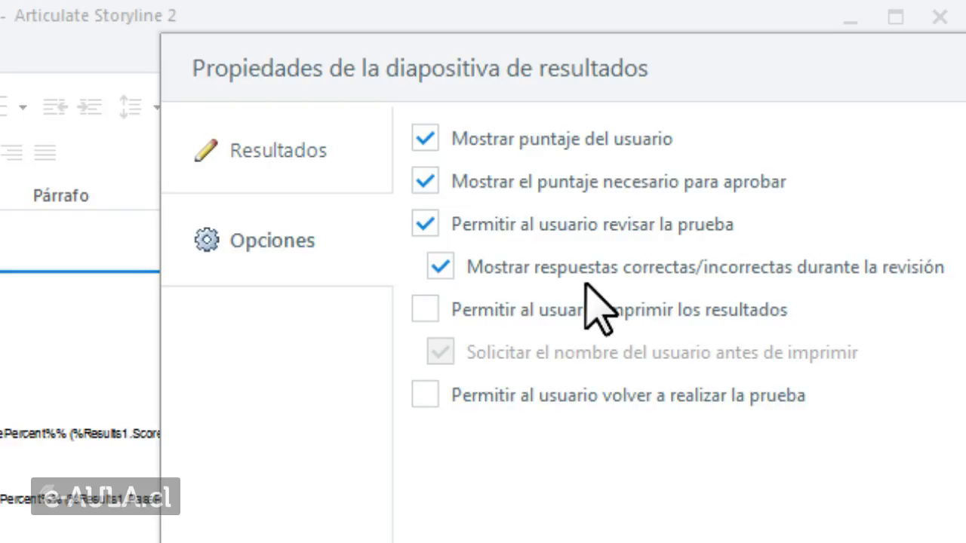
click(425, 309)
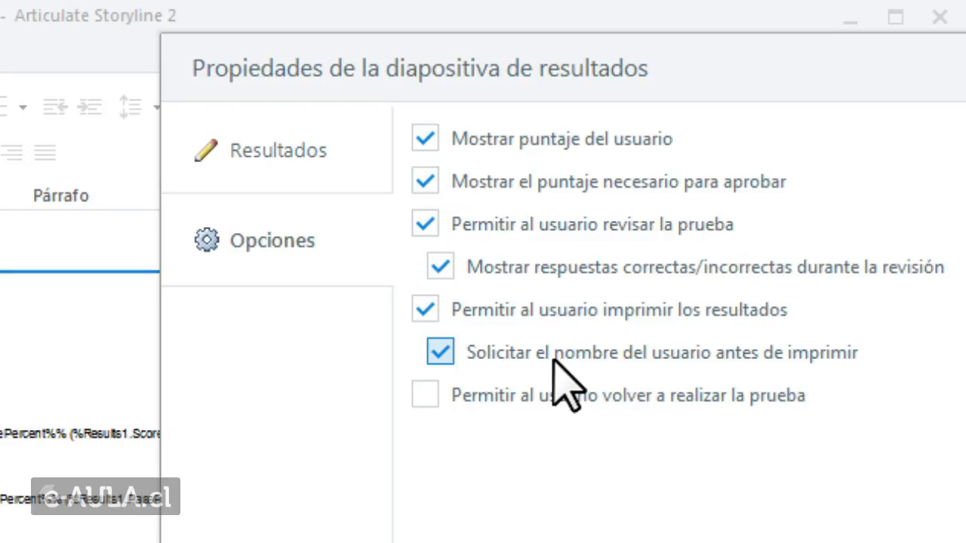
click(424, 396)
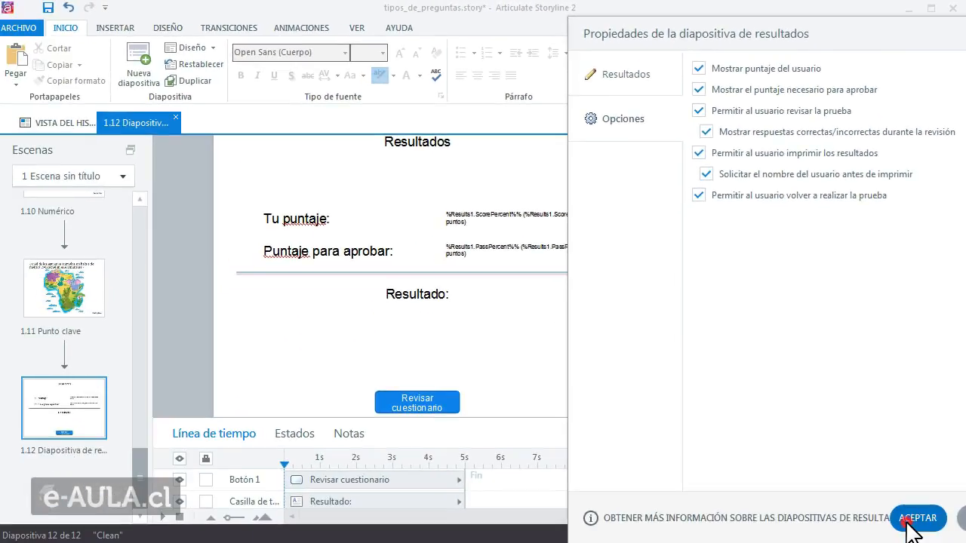
click(912, 517)
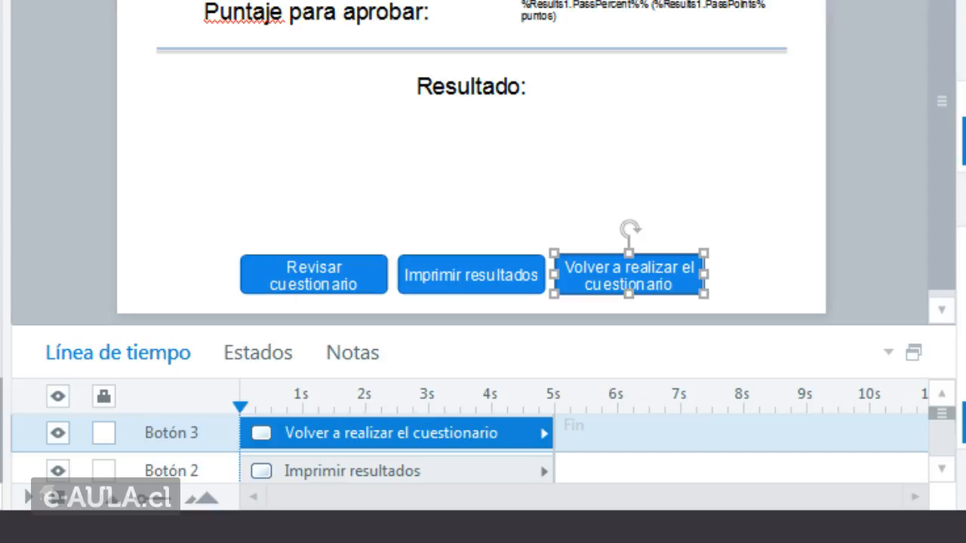
Step: Preview the quiz, answer the cheetah question with "Verdadero", submit it and continue to the next question
click(923, 24)
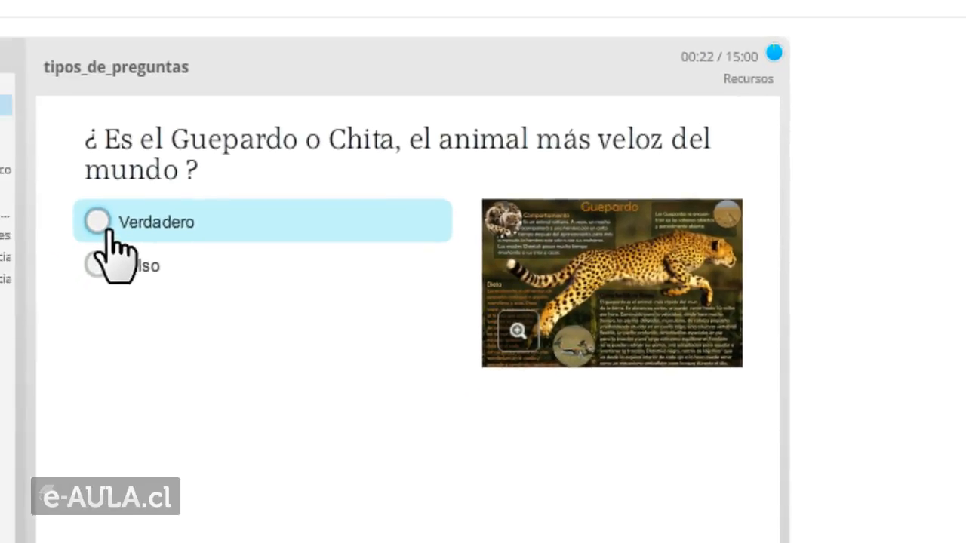
click(183, 200)
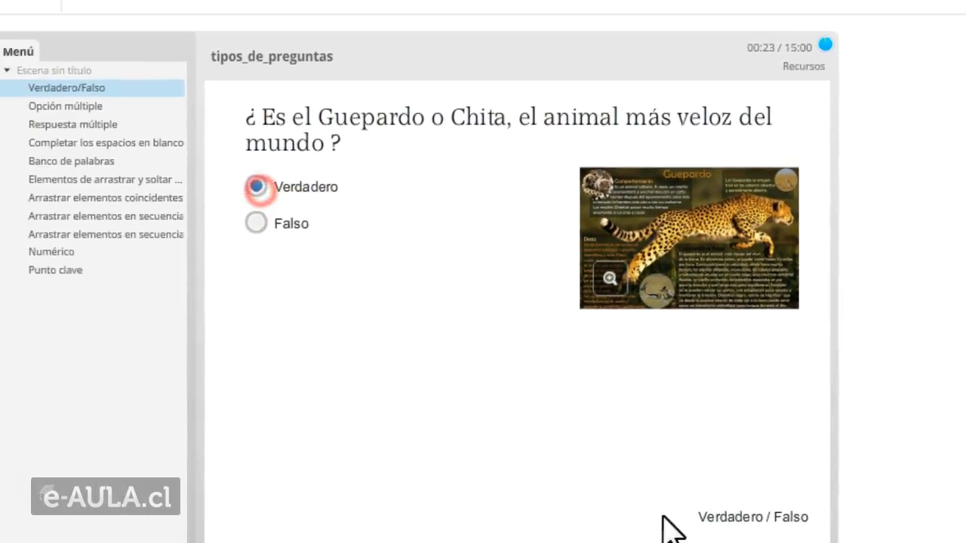
click(825, 520)
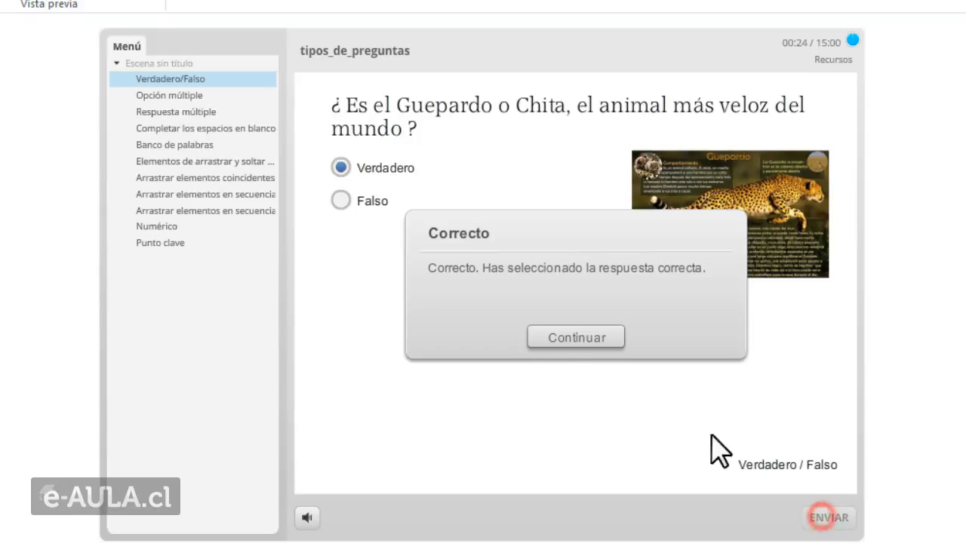
click(474, 363)
Step: Choose "Gorrión" as the bird able to fly, submit the answer and continue
click(341, 209)
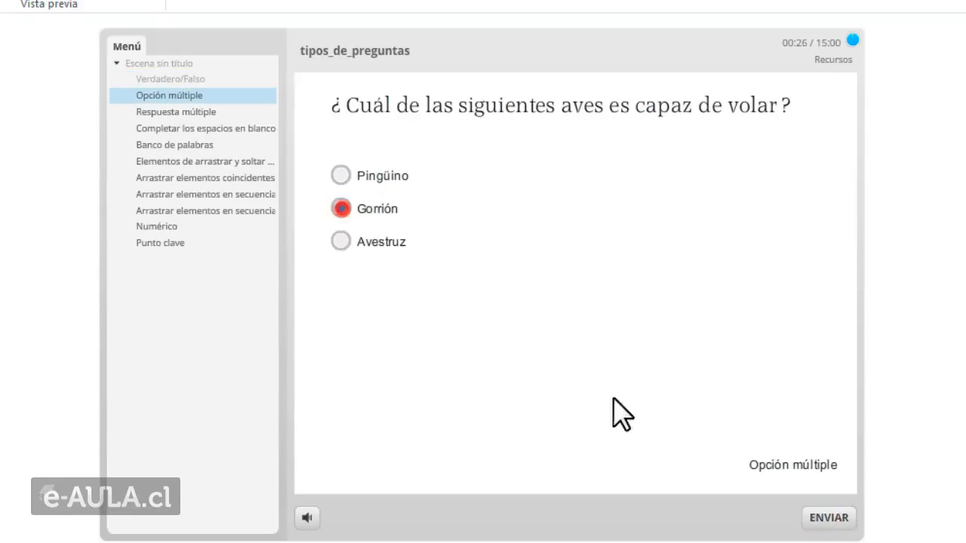
click(828, 518)
click(559, 332)
Step: Mark the seahorse statements about the male and eggs, endangered species, smell and "Hipocampo", then submit and continue
click(341, 181)
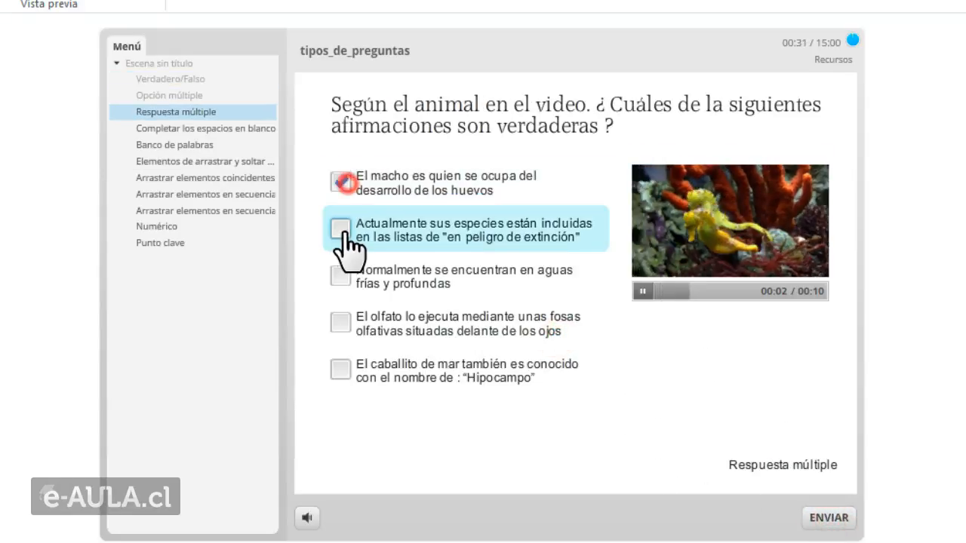
click(341, 228)
click(341, 323)
click(341, 366)
click(829, 518)
click(591, 337)
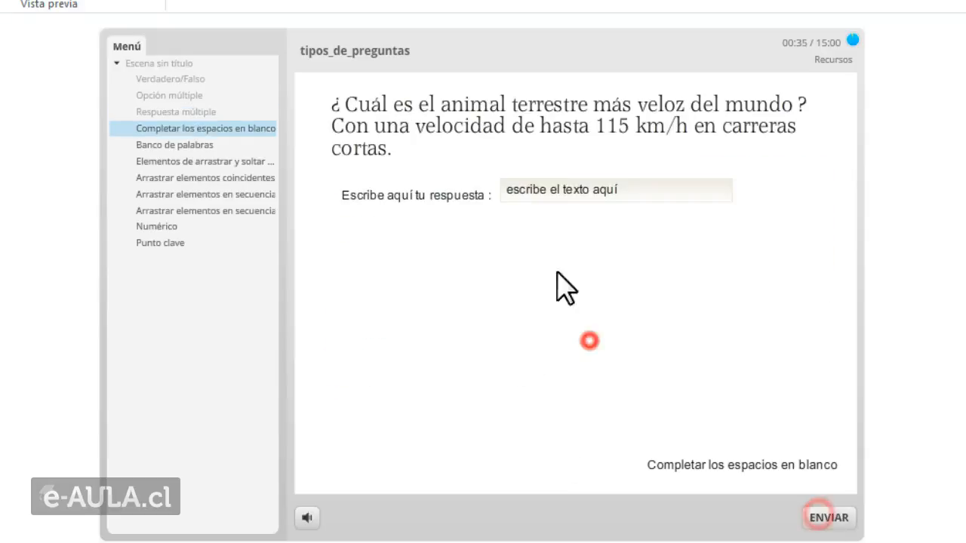
Step: Answer the fill-in-the-blank question with "chita", submit it and continue
click(556, 189)
text(chita)
click(828, 518)
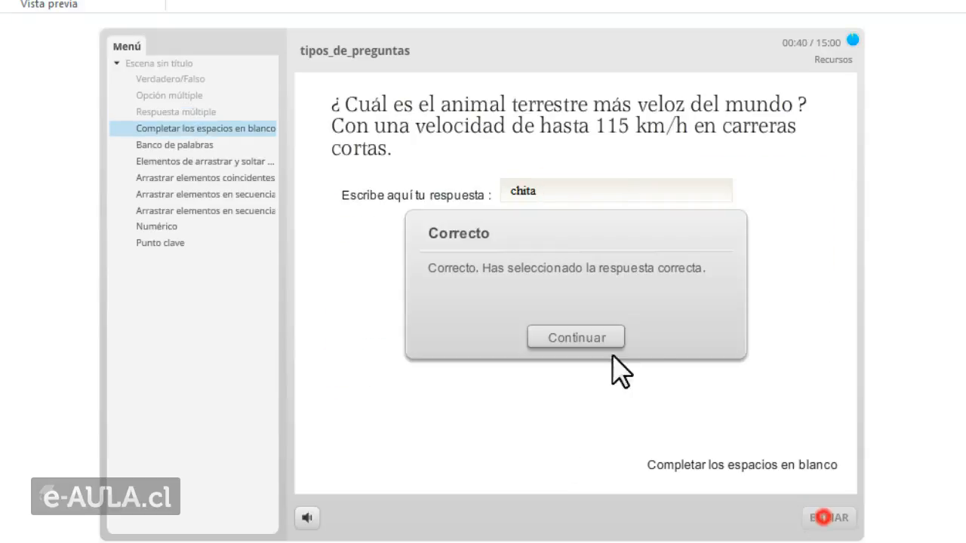
click(592, 335)
Step: Answer the "Banco de palabras" question with one of its words, submit it and continue
click(419, 223)
click(833, 517)
click(570, 335)
Step: Match dog, cat, bird and horse with perro, gato, ave and caballo, submit the answer and continue
drag(606, 224, 573, 272)
drag(636, 173, 631, 257)
click(630, 173)
drag(610, 327, 569, 327)
click(828, 518)
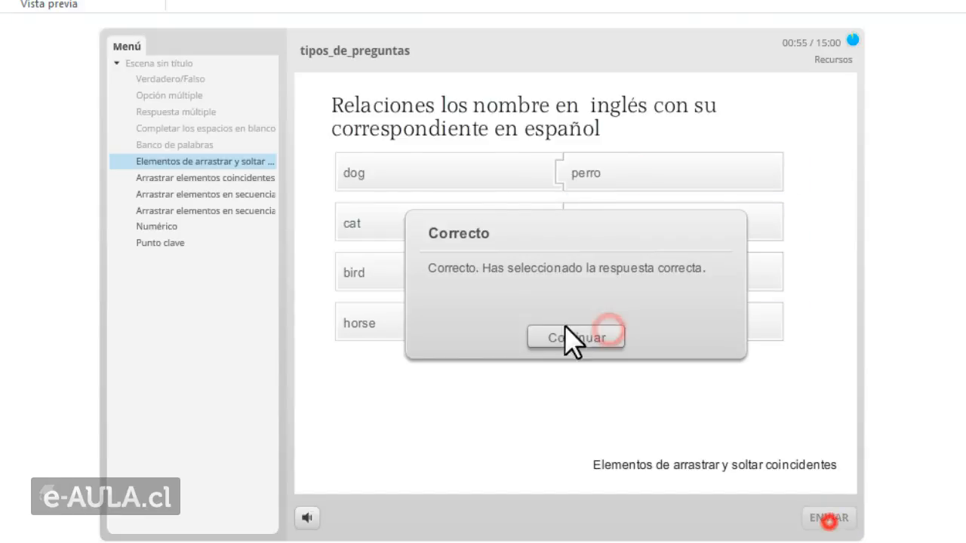
click(566, 332)
Step: Choose the matches for every item in the "Arrastrar elementos coincidentes" question, submit the answer and continue
click(737, 173)
click(713, 215)
click(676, 226)
click(667, 272)
click(660, 325)
click(664, 374)
click(673, 445)
click(826, 517)
click(572, 336)
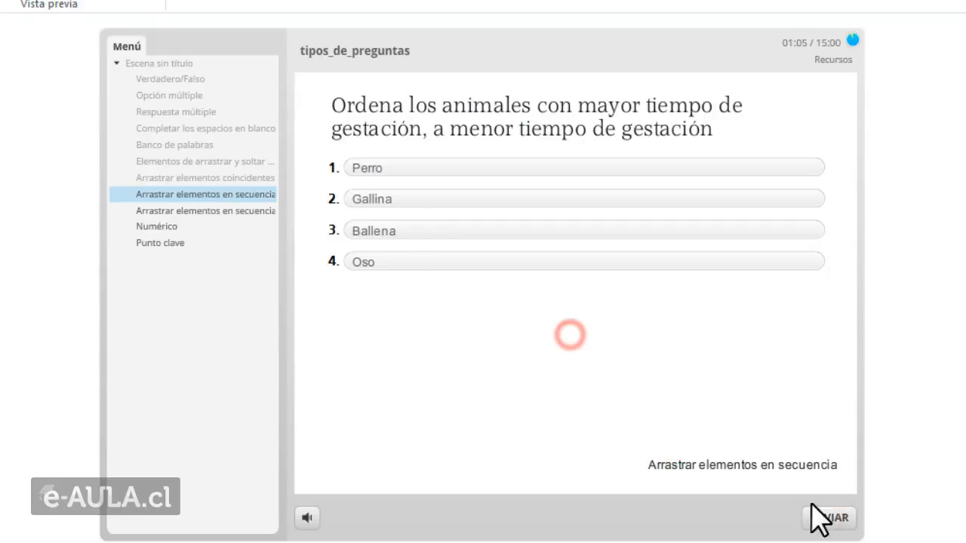
Step: Order the animals by gestation time as Ballena, Oso, Perro, Gallina, submit the sequence and continue
drag(428, 231, 436, 162)
drag(414, 268, 416, 193)
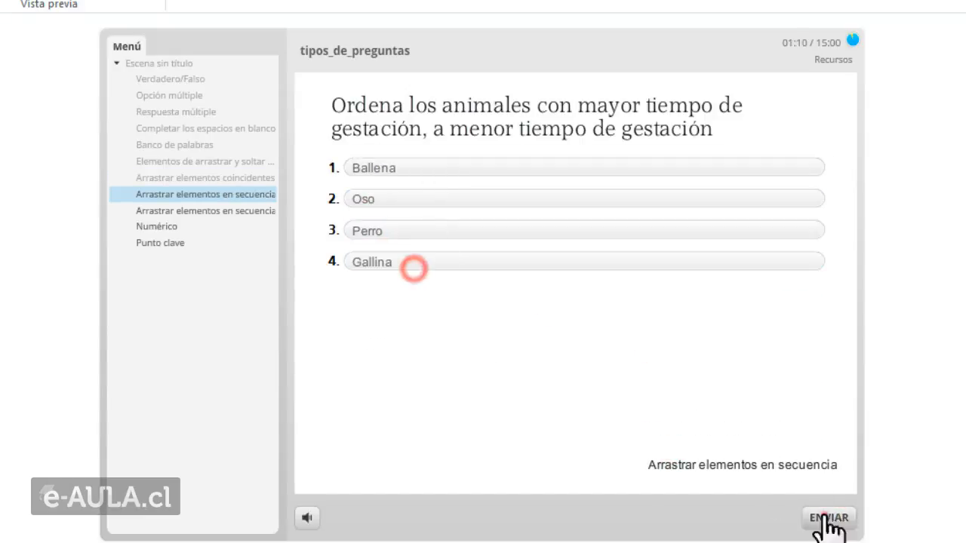
click(824, 515)
click(576, 334)
Step: Select the animals from longest to shortest gestation in the second sequence question, submit it and continue
click(416, 160)
click(386, 196)
click(395, 202)
click(415, 166)
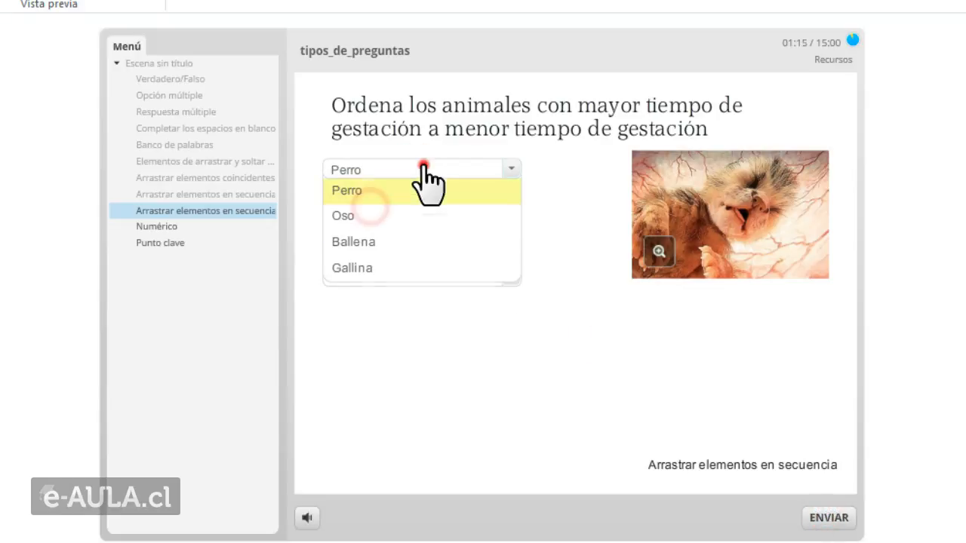
click(401, 240)
click(394, 203)
click(389, 251)
click(384, 241)
click(385, 284)
click(385, 276)
click(381, 323)
click(827, 517)
click(551, 330)
Step: Enter 10 as the whale's months of gestation, submit the answer and continue
click(435, 161)
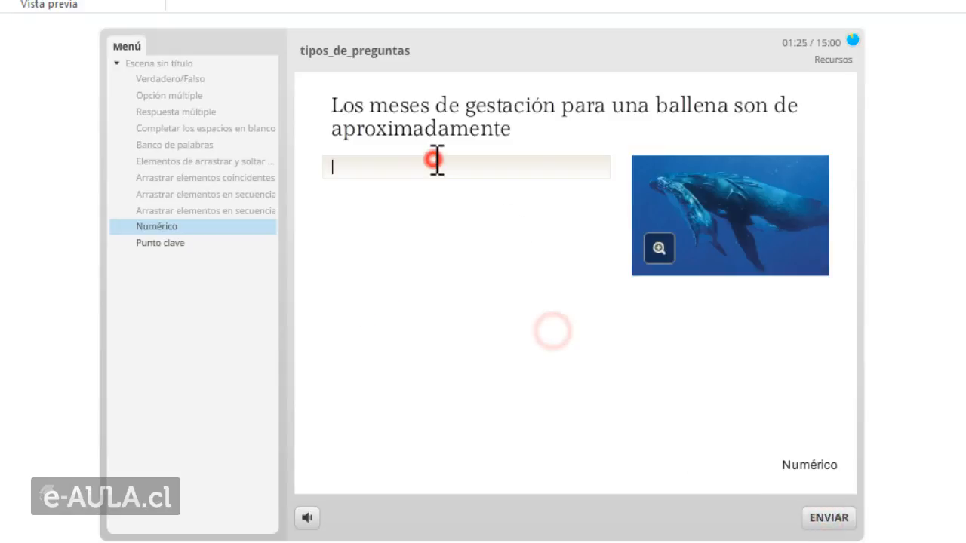
text(10)
click(827, 518)
click(566, 345)
Step: Mark the kangaroo as the animal foreign to the continent, submit the answer and continue to the results
click(591, 369)
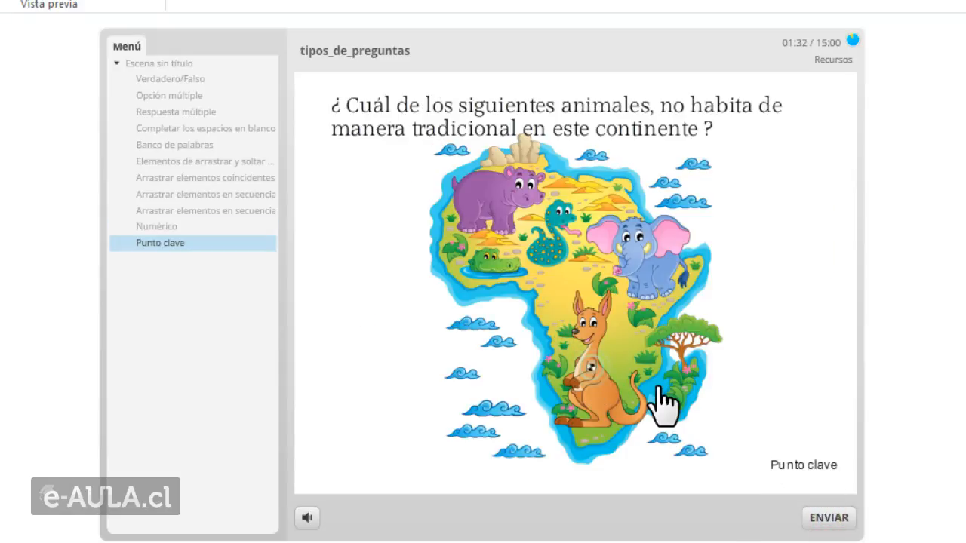
click(834, 527)
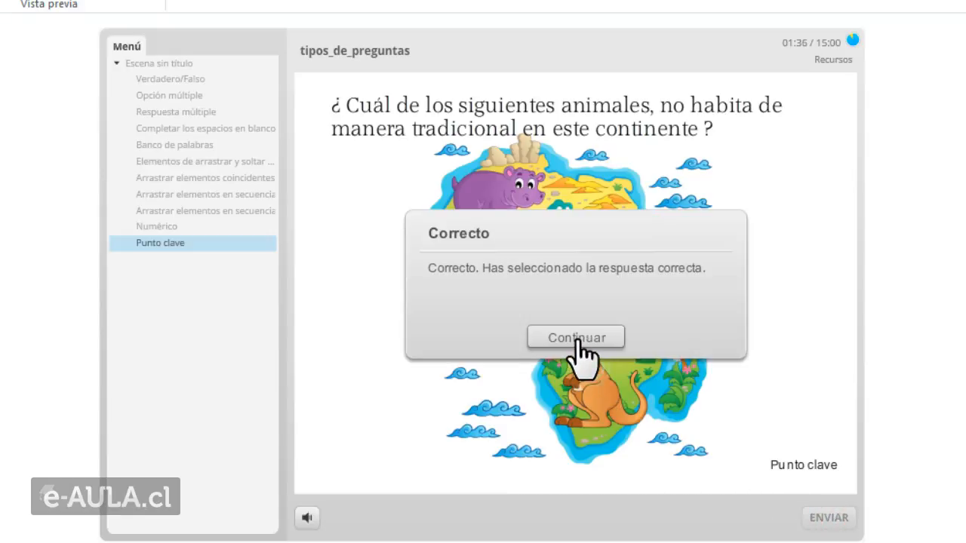
click(577, 339)
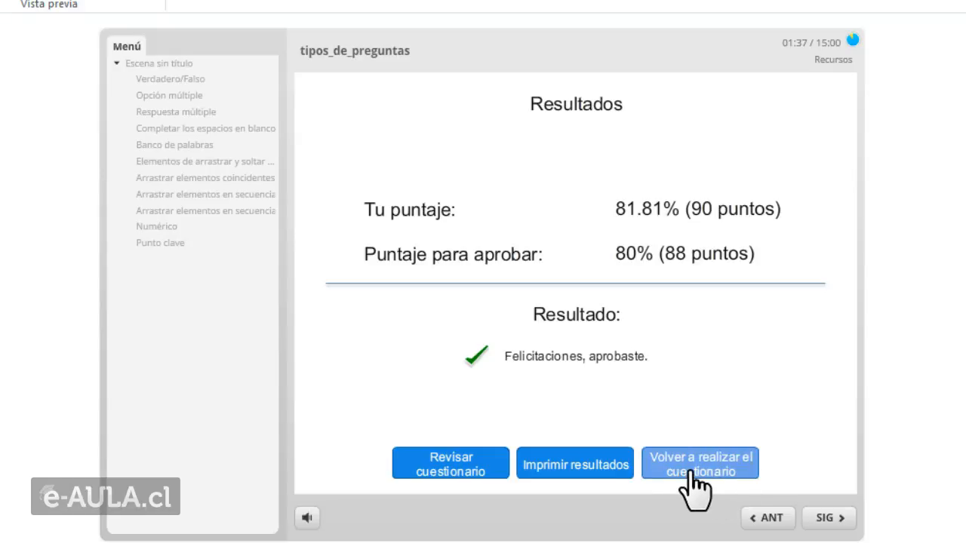
Step: Try to print the quiz results, entering the participant's name, and dismiss the notice
click(568, 471)
click(489, 311)
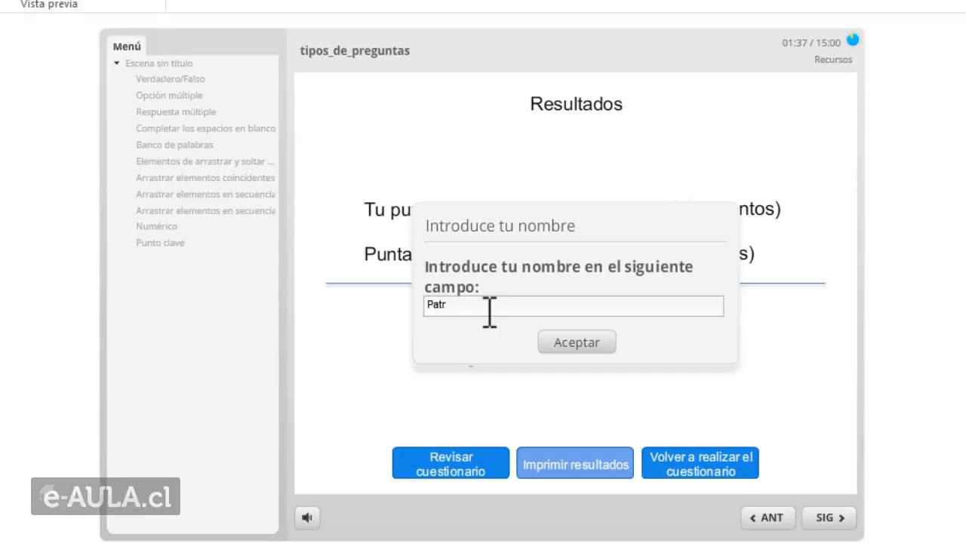
click(576, 343)
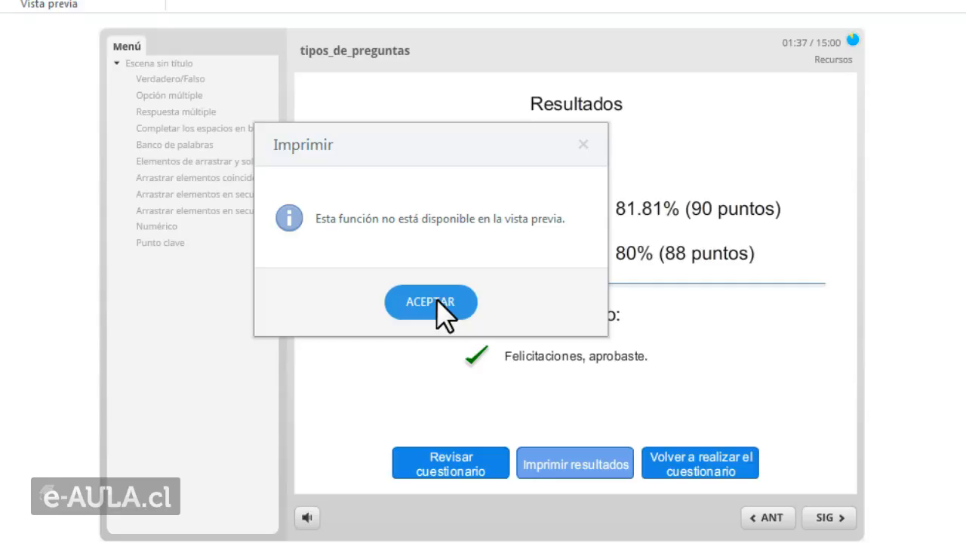
click(437, 302)
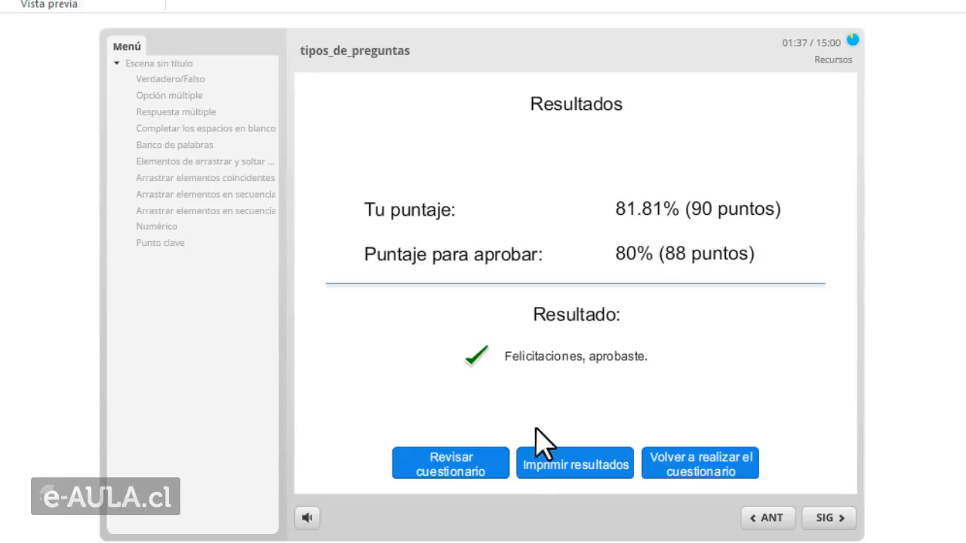
Step: Review the submitted quiz question by question, from "Verdadero/Falso" through "Punto clave", and return to the results
click(458, 474)
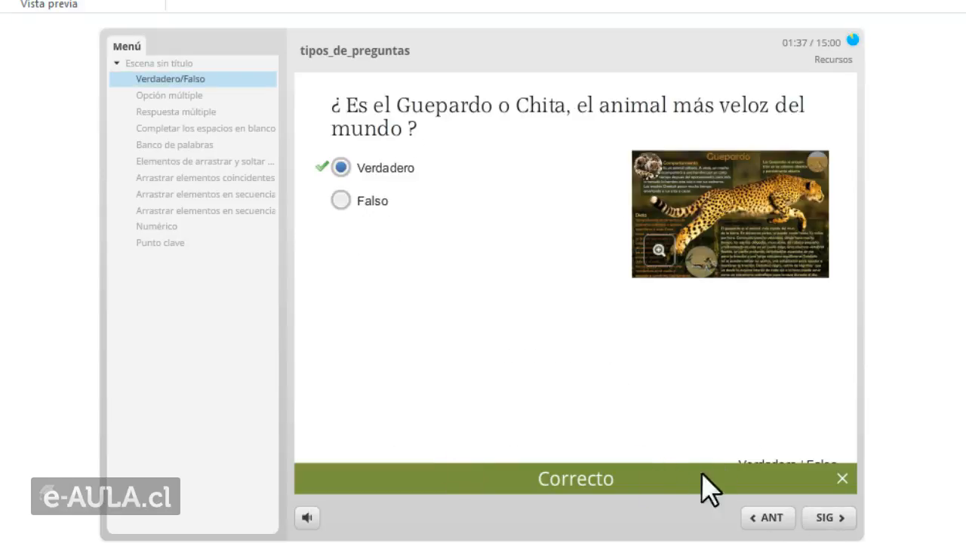
click(830, 521)
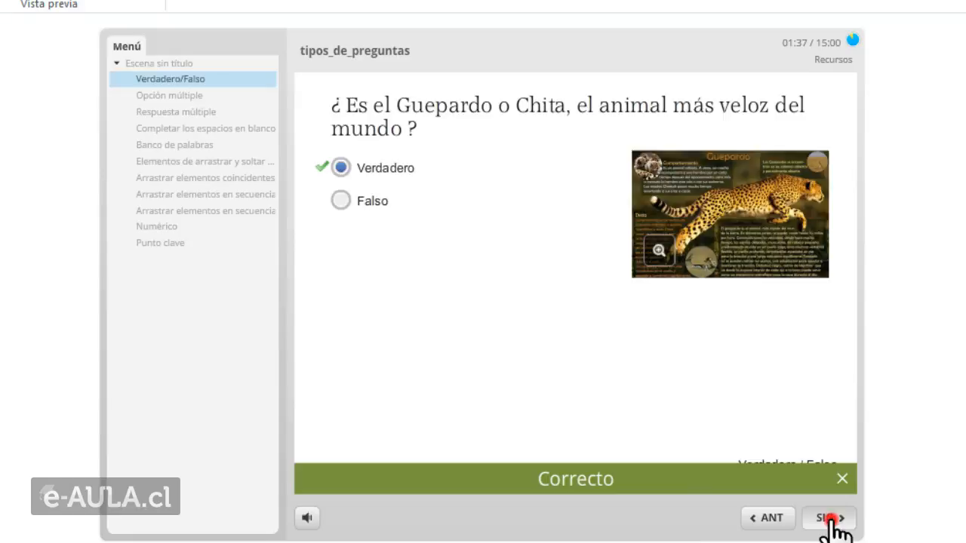
click(830, 519)
click(830, 519)
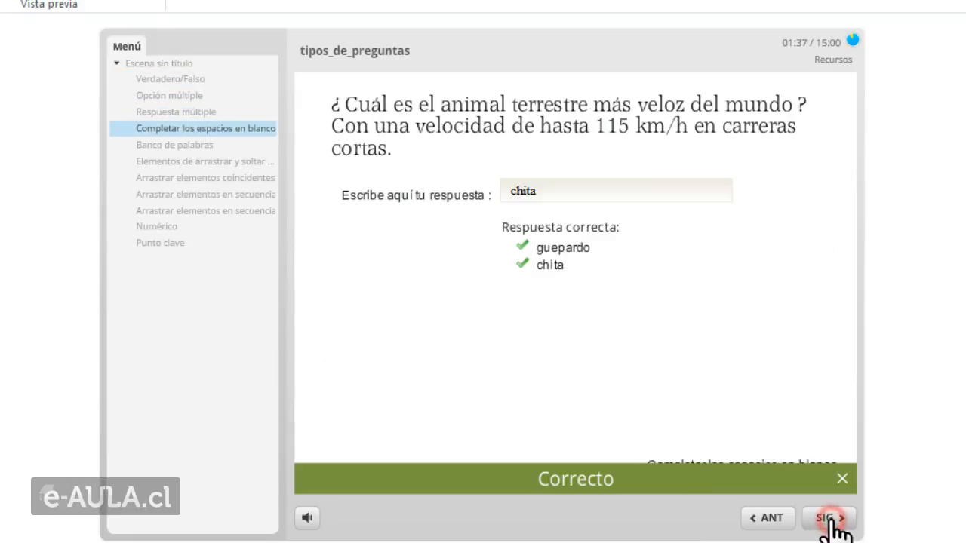
click(830, 519)
click(830, 519)
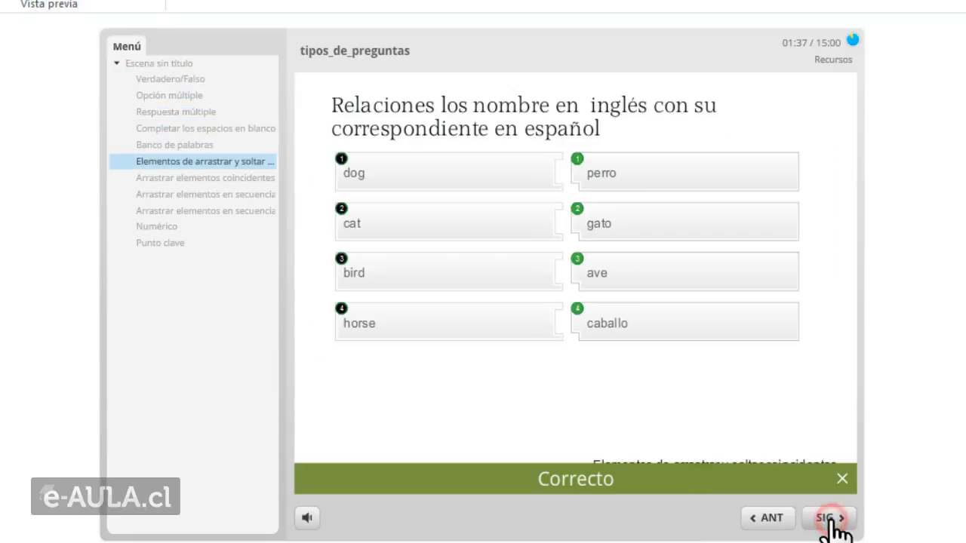
click(830, 519)
click(830, 519)
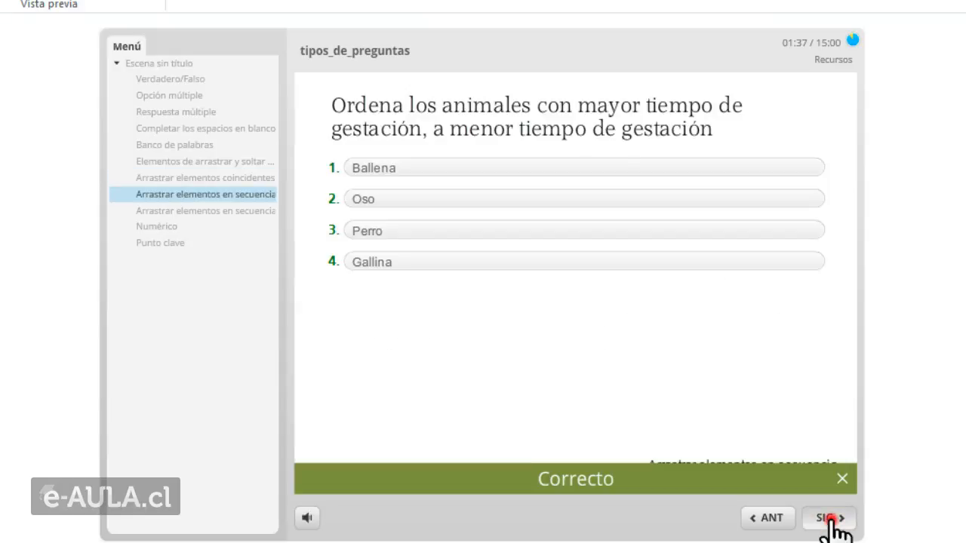
click(830, 519)
click(830, 519)
click(830, 519)
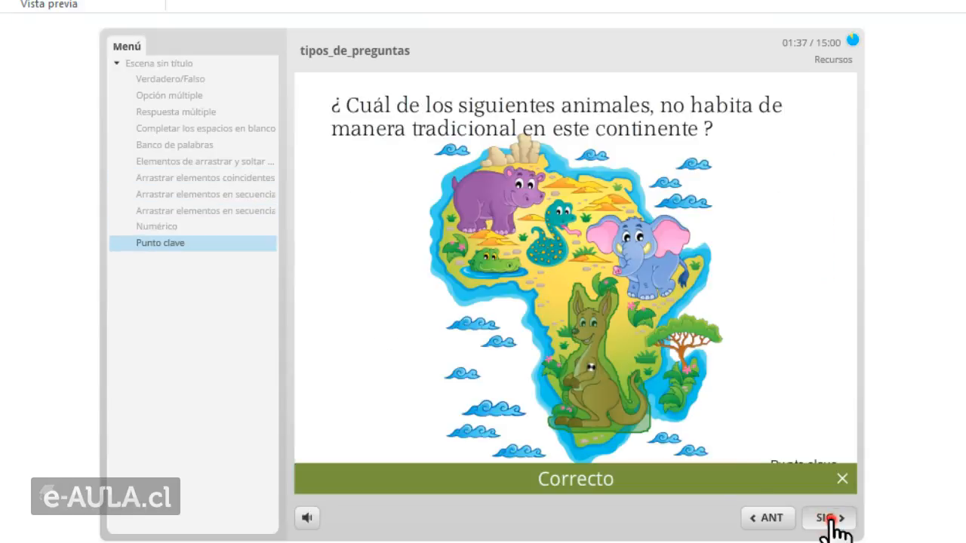
click(831, 520)
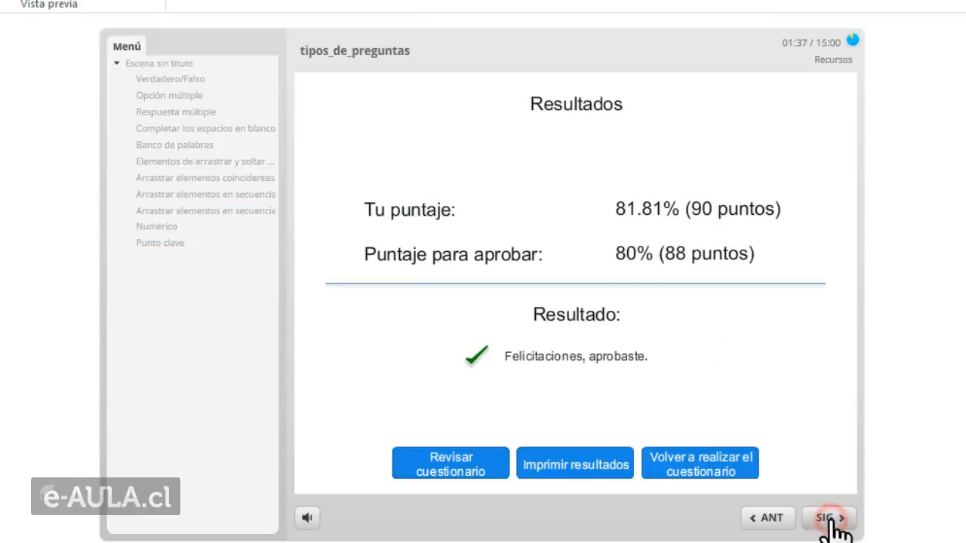
Step: Retake the quiz, answer the first question with "Verdadero", submit it and continue
click(688, 471)
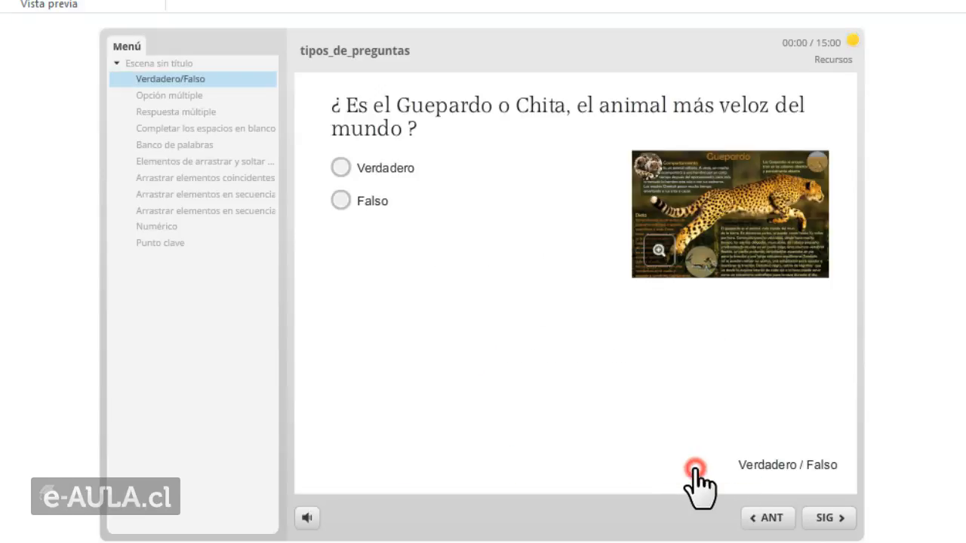
click(340, 174)
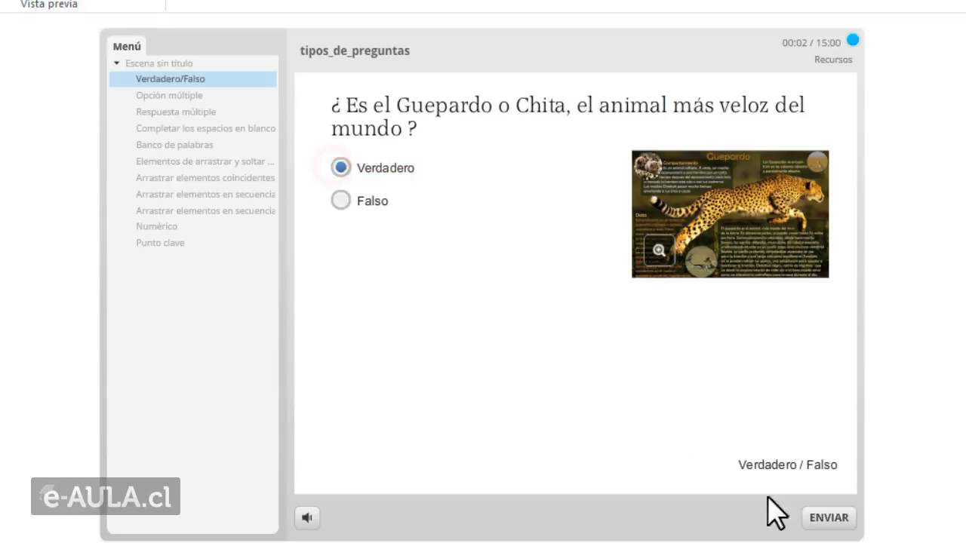
click(819, 520)
click(545, 335)
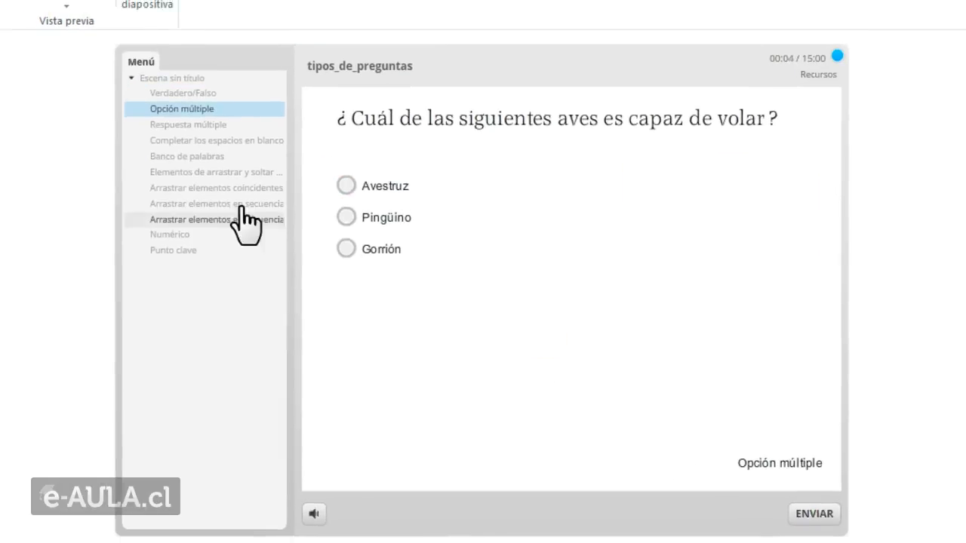
Step: Close the preview and inspect the Success and Failure layers of the results slide
click(25, 62)
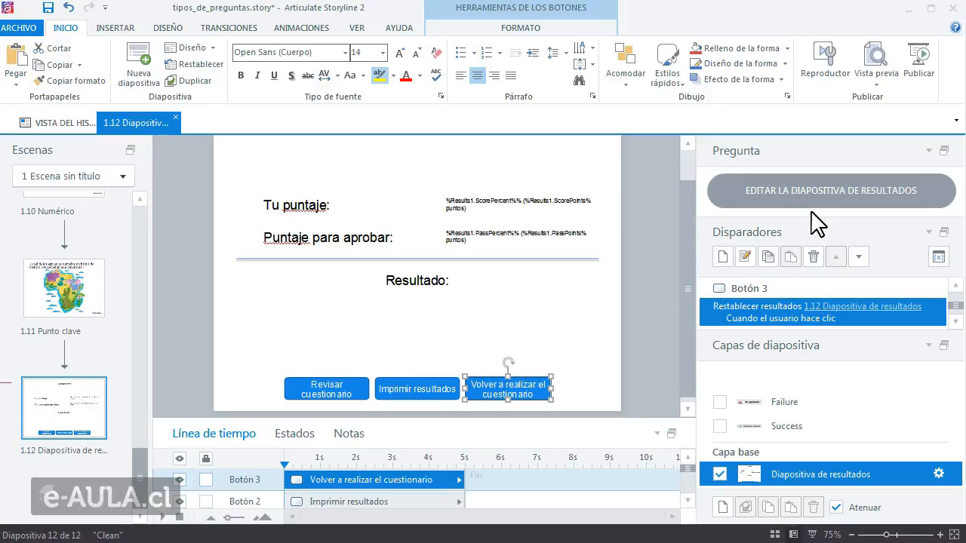
click(800, 430)
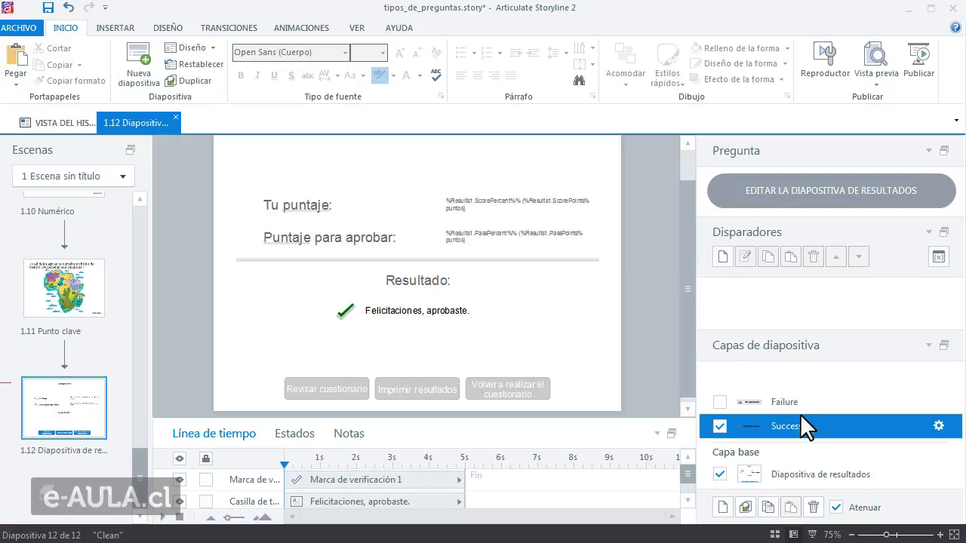
click(800, 403)
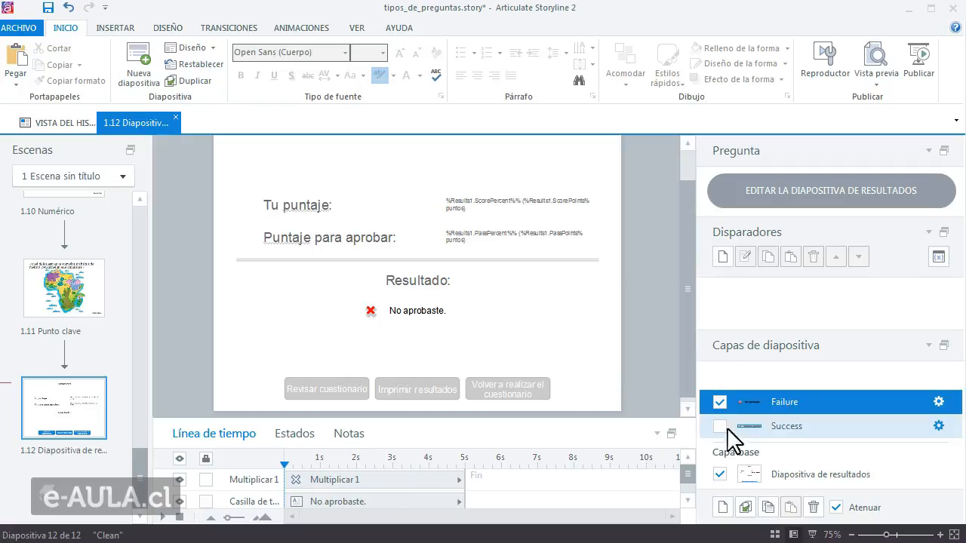
click(770, 425)
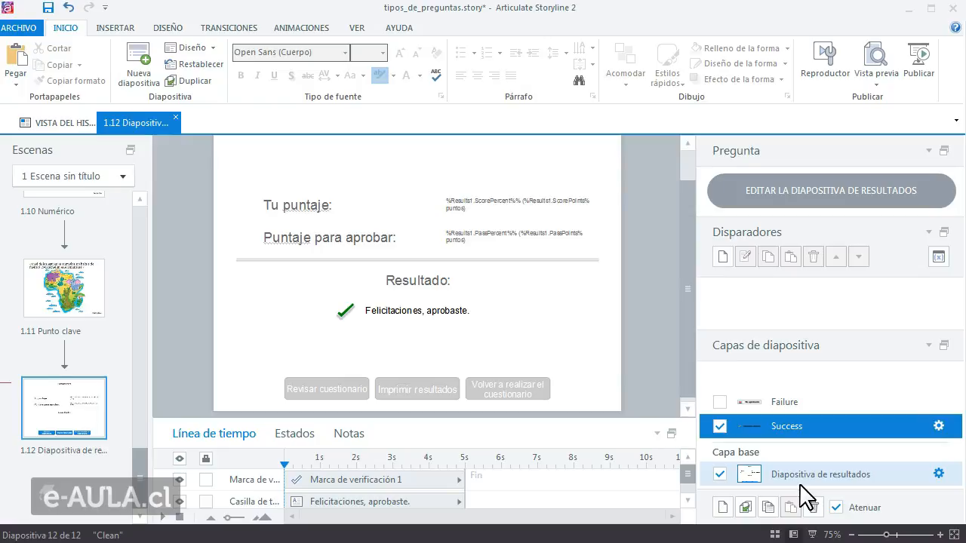